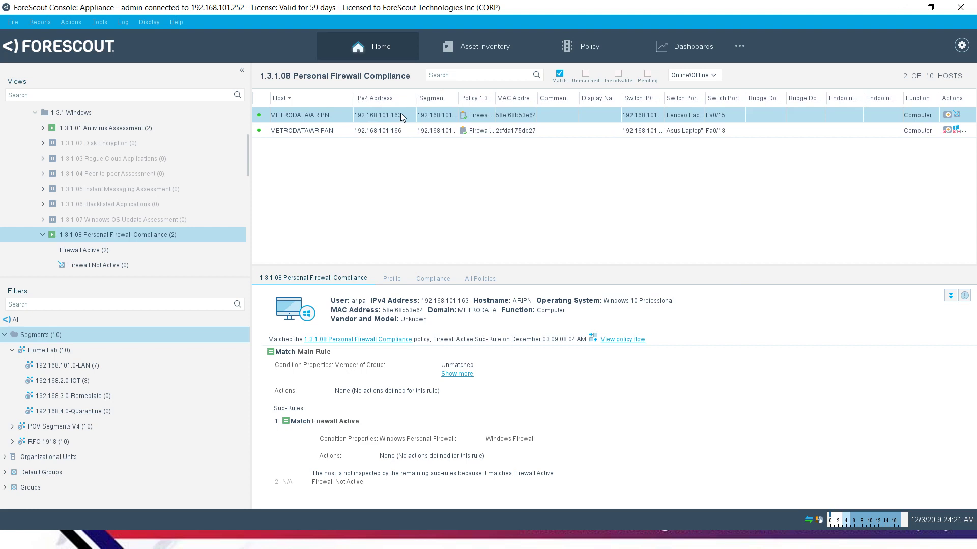
Review the hosts matched by the 1.3.1.08 Personal Firewall Compliance policy and locate its Firewall Active sub-rule.
{"action": "left_click", "coordinate": [340, 131]}
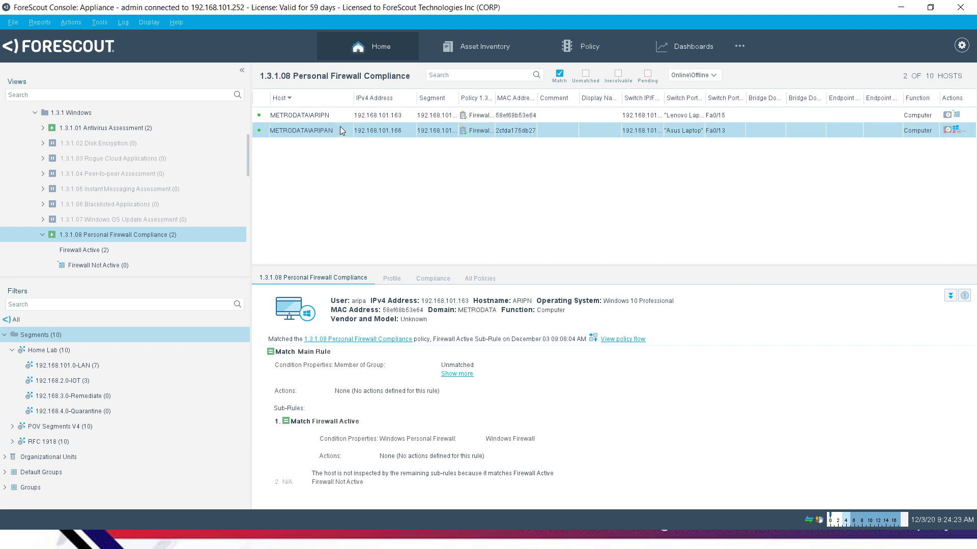
{"action": "key", "text": "Up"}
{"action": "key", "text": "Down"}
{"action": "left_click", "coordinate": [362, 117]}
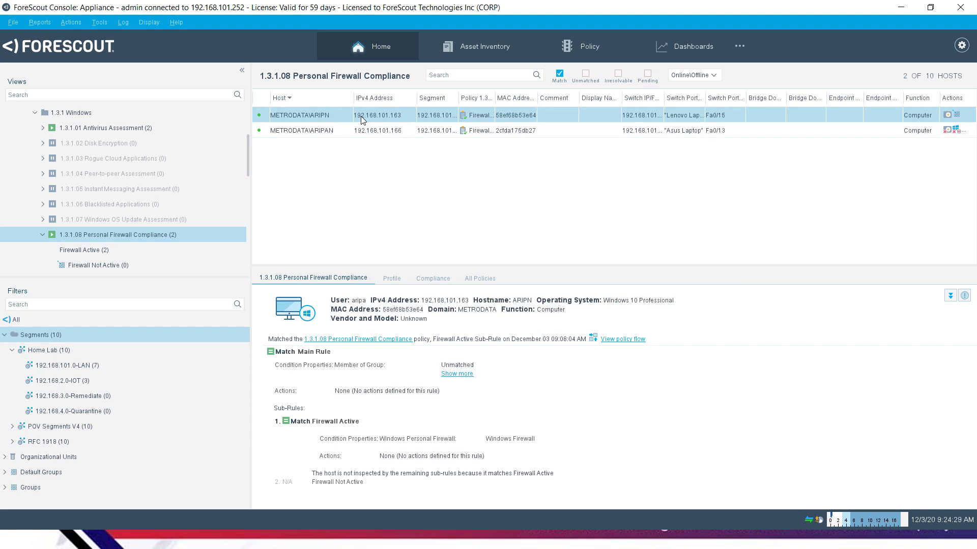
{"action": "scroll", "coordinate": [102, 224], "scroll_direction": "down", "scroll_amount": 1}
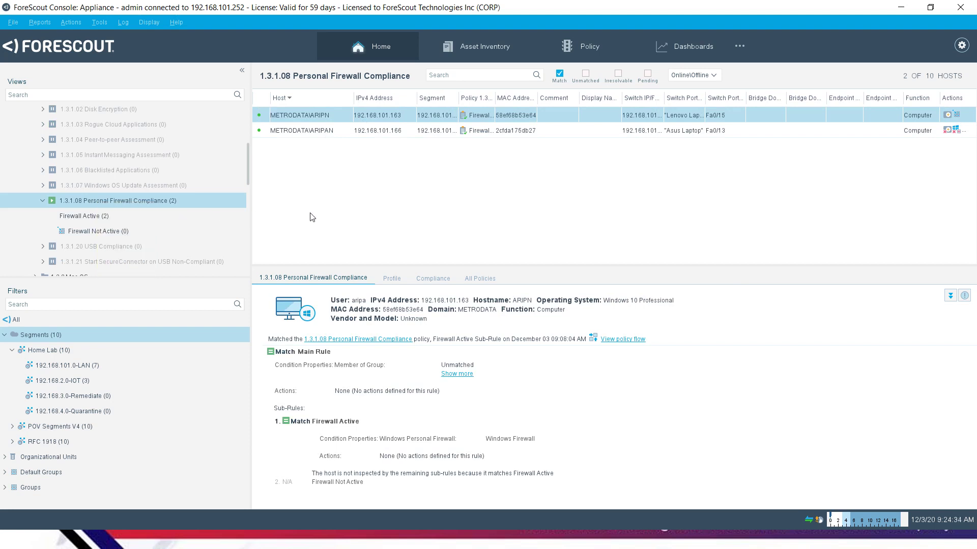
{"action": "left_click", "coordinate": [71, 216]}
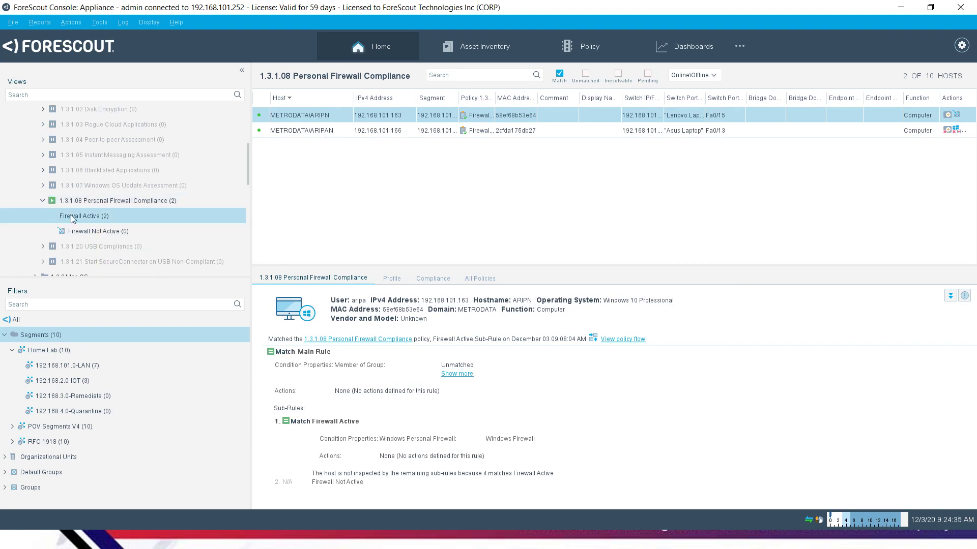
{"action": "left_click", "coordinate": [117, 202]}
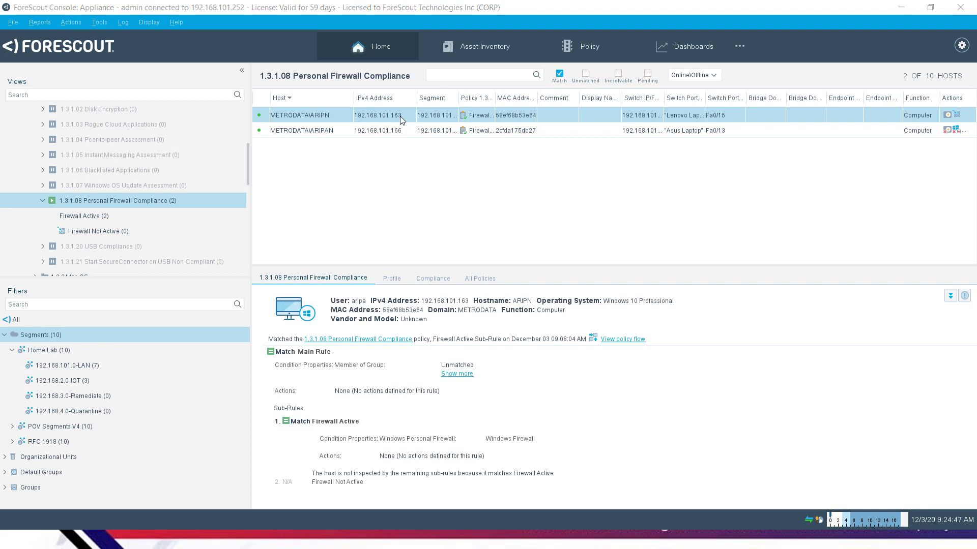
Switch to Remote Desktop Connection and start a connection to 192.168.101.163.
{"action": "key", "text": "alt+Tab"}
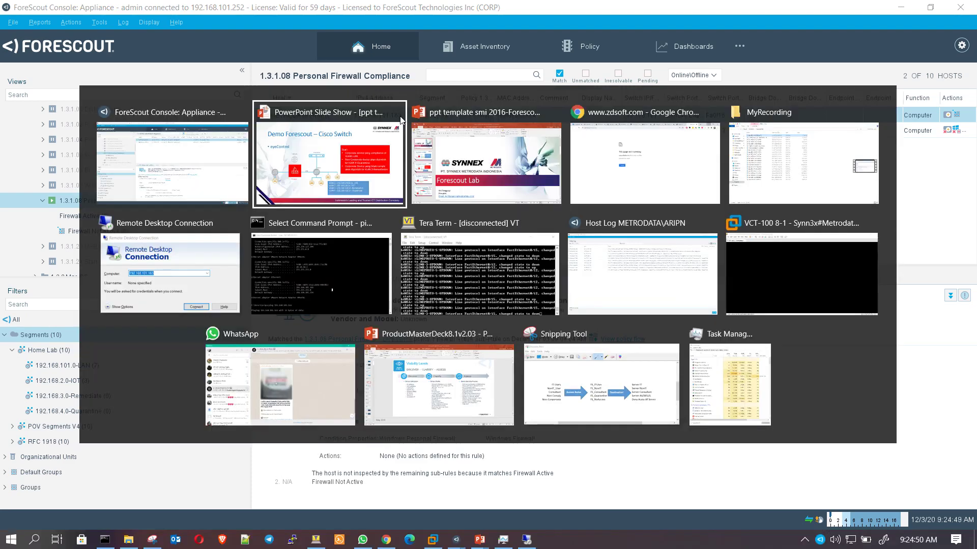
{"action": "left_click", "coordinate": [212, 258]}
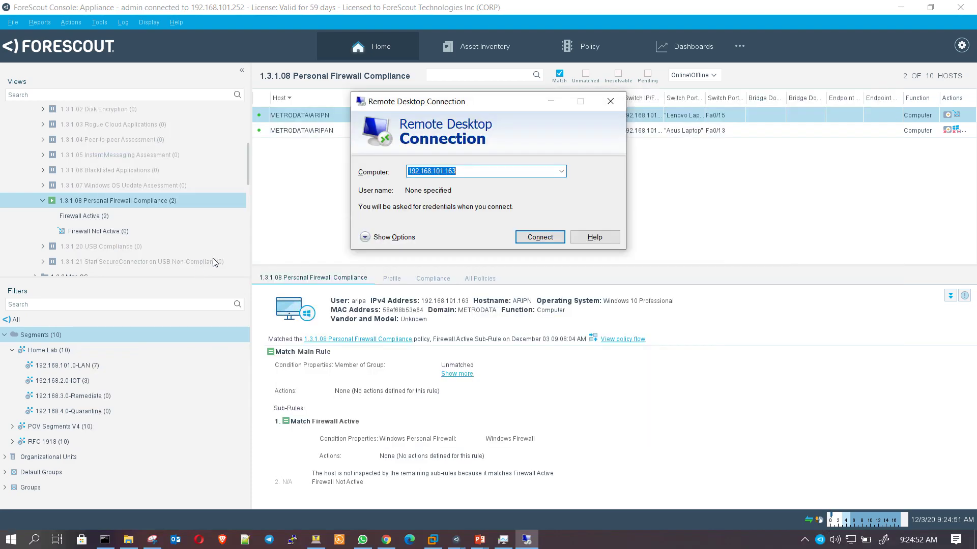
{"action": "left_click_drag", "start_coordinate": [481, 106], "coordinate": [420, 165]}
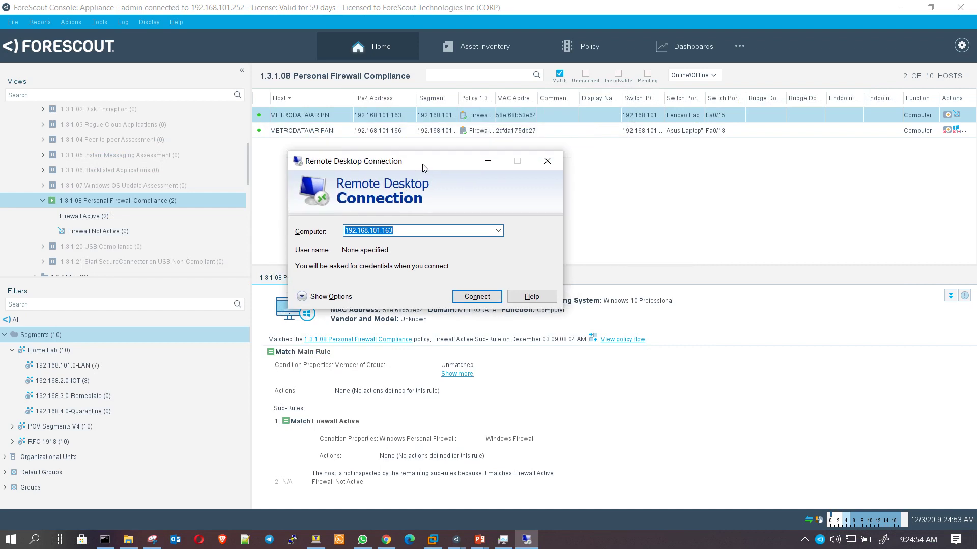
{"action": "left_click", "coordinate": [462, 297]}
{"action": "left_click", "coordinate": [498, 298]}
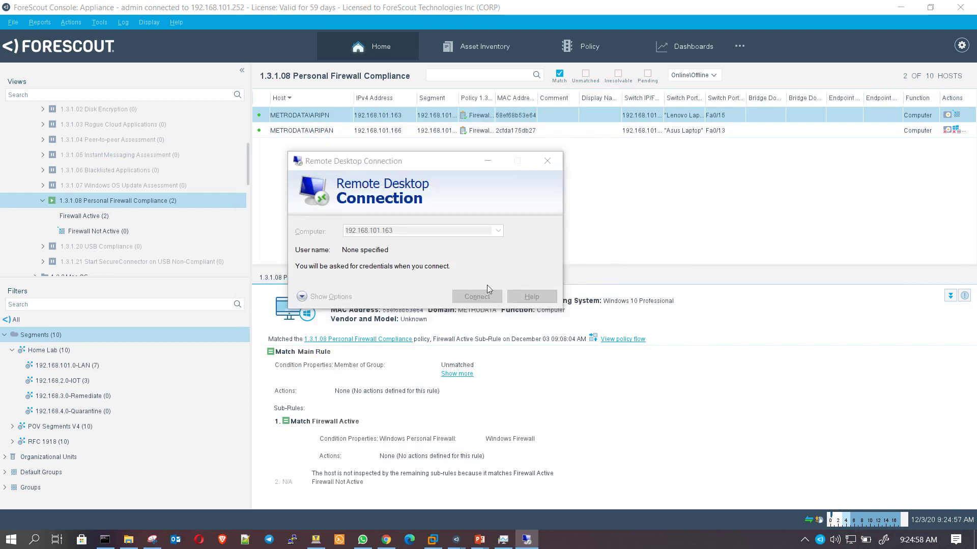
Sign in to the remote computer with the account password, accept its unverified certificate and dismiss the chat notification.
{"action": "type", "text": "•••••••"}
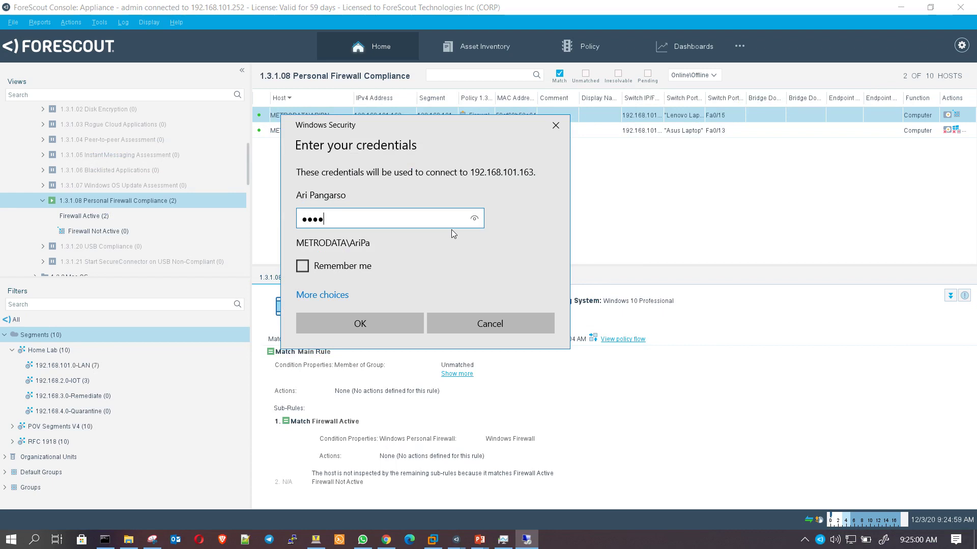
{"action": "key", "text": "BackSpace"}
{"action": "key", "text": "BackSpace"}
{"action": "key", "text": "BackSpace"}
{"action": "key", "text": "BackSpace"}
{"action": "key", "text": "BackSpace"}
{"action": "key", "text": "BackSpace"}
{"action": "type", "text": "••••••••"}
{"action": "key", "text": "Return"}
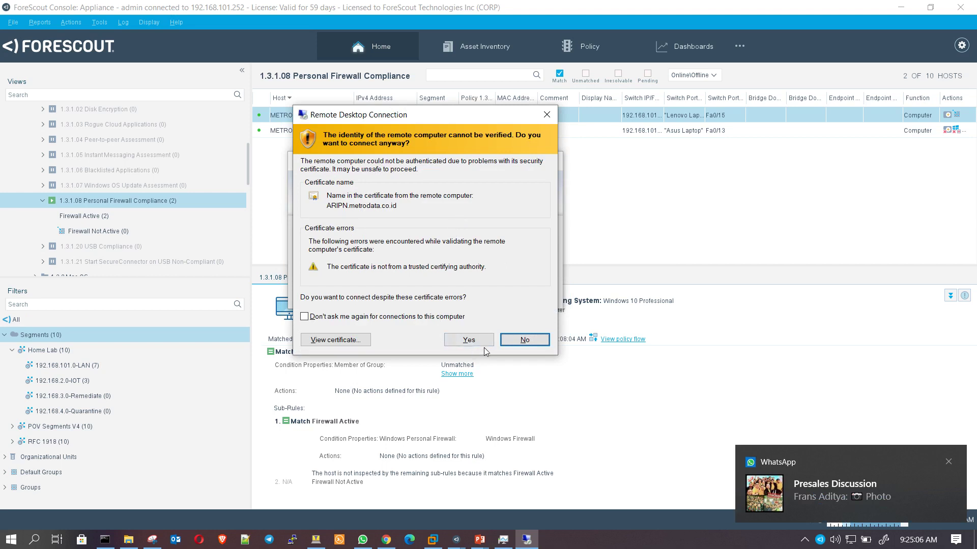
{"action": "left_click", "coordinate": [471, 340]}
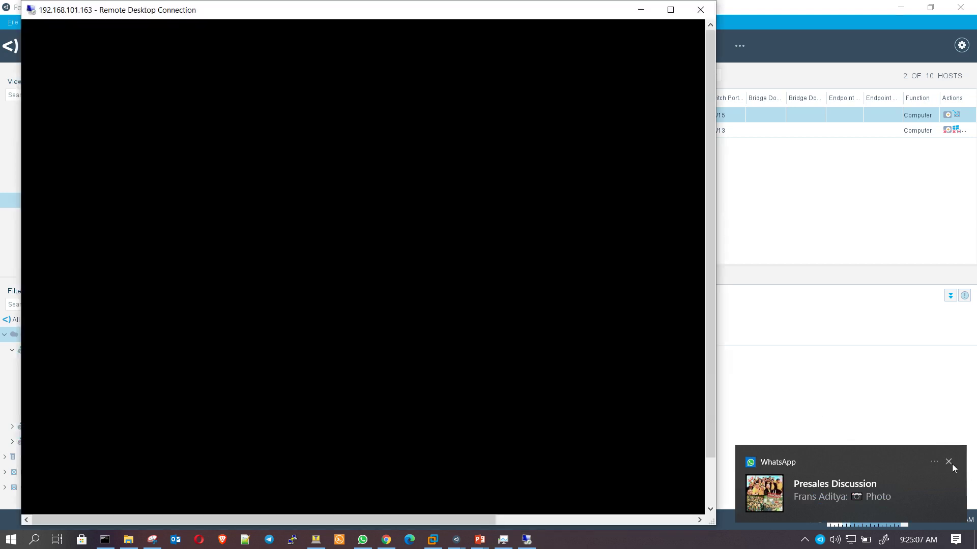
{"action": "left_click", "coordinate": [949, 462]}
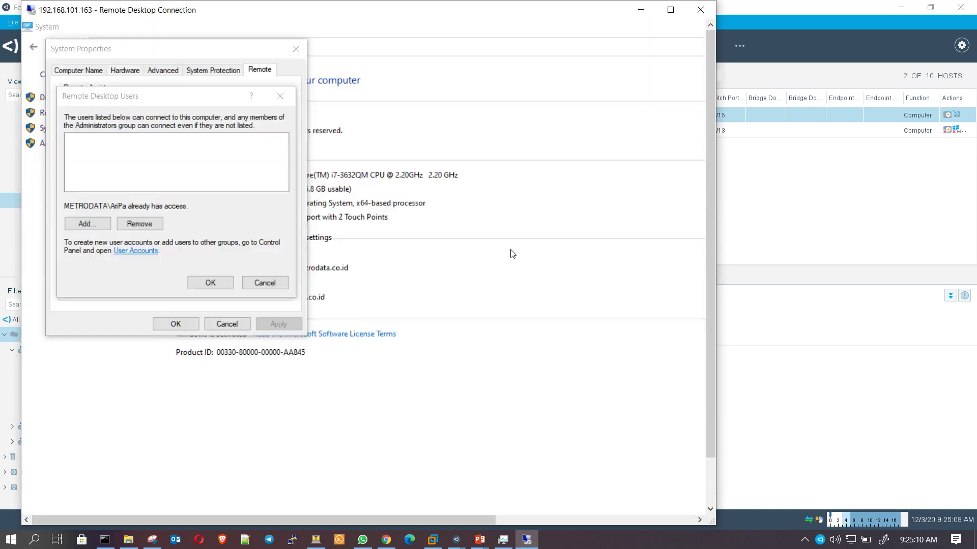
Dismiss the Remote Desktop Users and System Properties dialogs, then show the remote session full screen with the System window minimized.
{"action": "left_click", "coordinate": [264, 283]}
{"action": "left_click", "coordinate": [295, 49]}
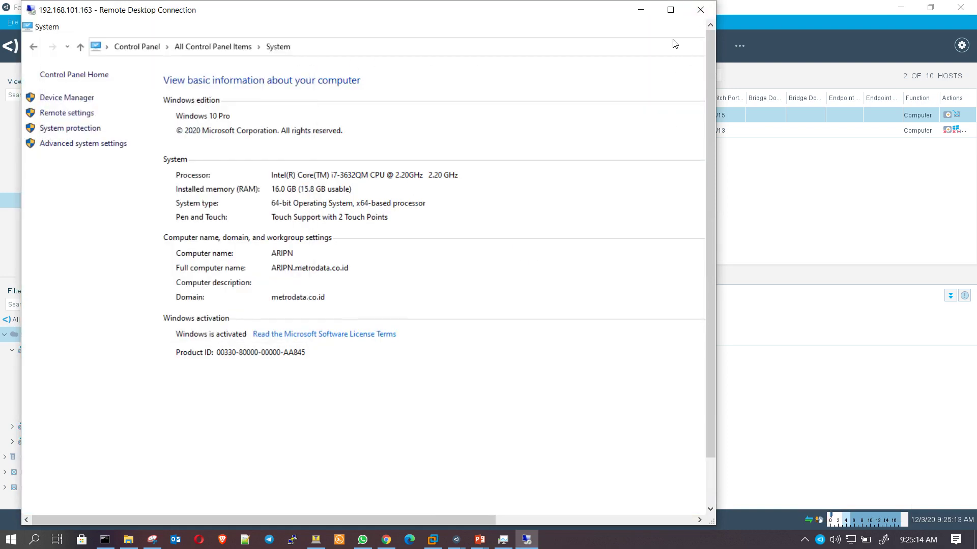
{"action": "left_click", "coordinate": [673, 15]}
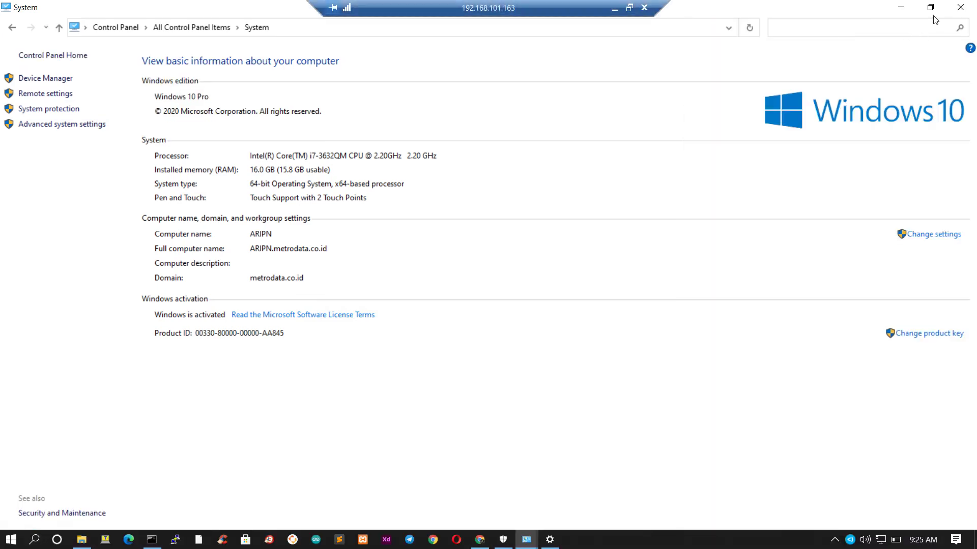
{"action": "left_click", "coordinate": [901, 7]}
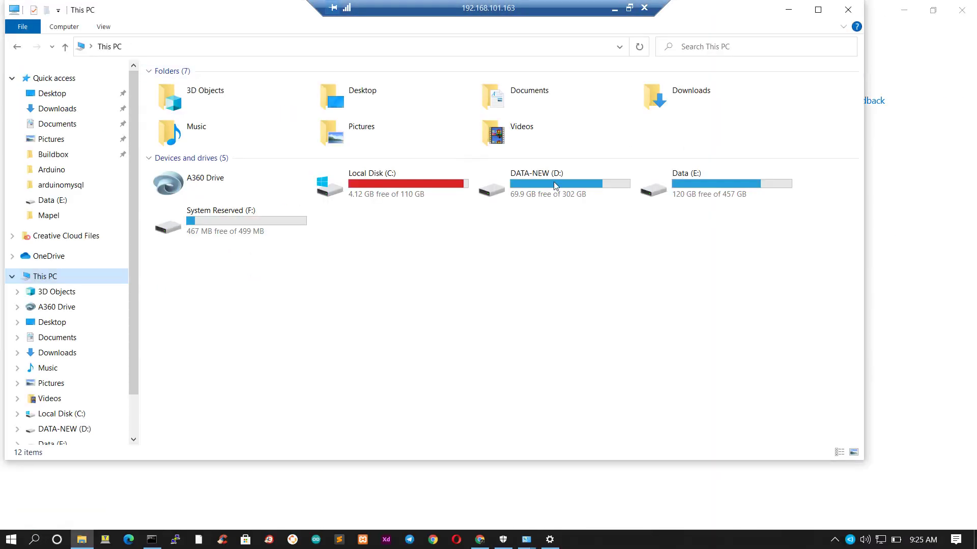
Close the Windows Security and Settings windows left open on the remote computer.
{"action": "left_click", "coordinate": [504, 539]}
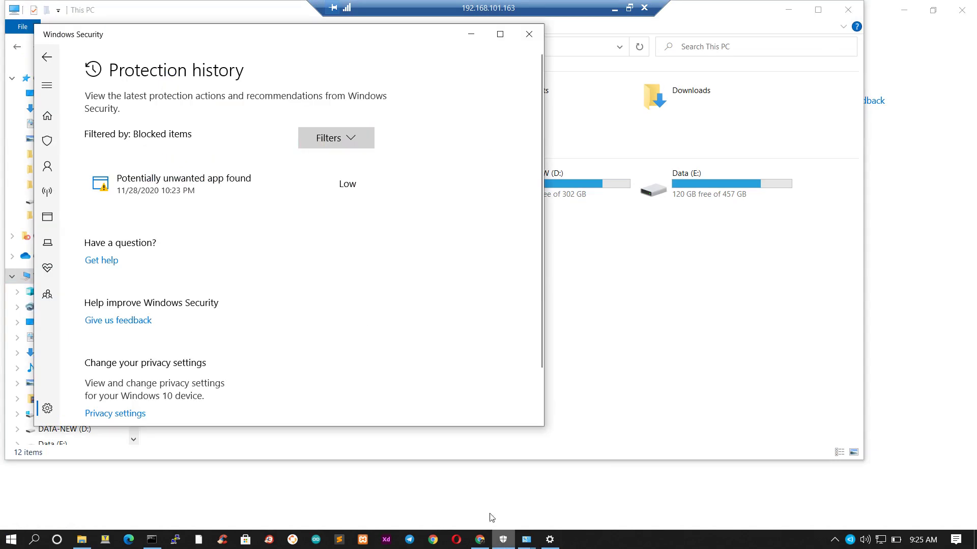
{"action": "left_click", "coordinate": [529, 34]}
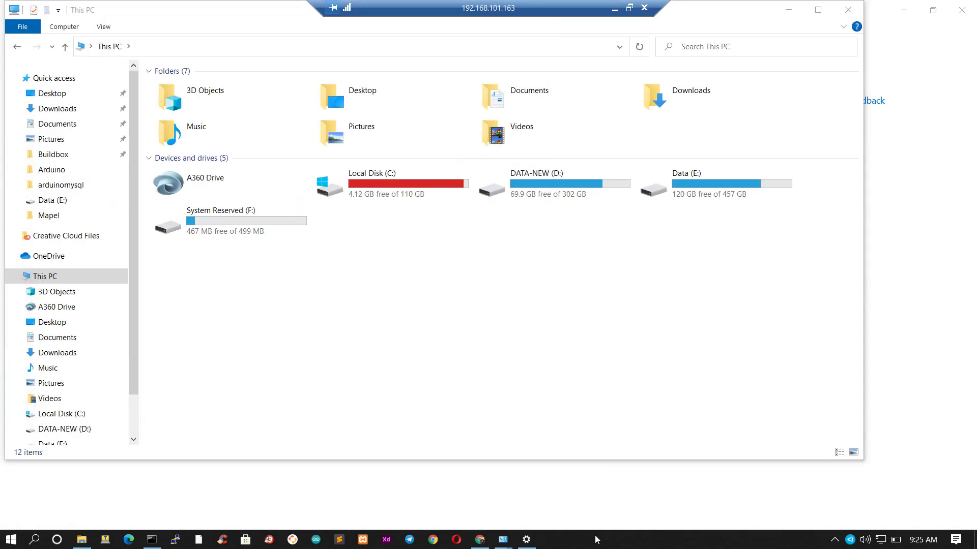
{"action": "left_click", "coordinate": [527, 539]}
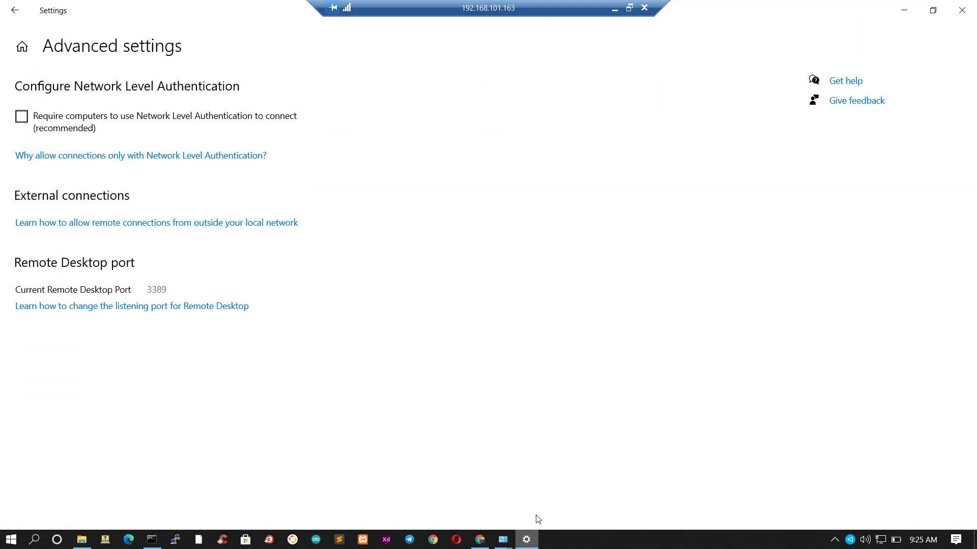
{"action": "left_click", "coordinate": [965, 11]}
Search the remote computer for "chek firewall" and open the Check firewall status page.
{"action": "left_click", "coordinate": [11, 539]}
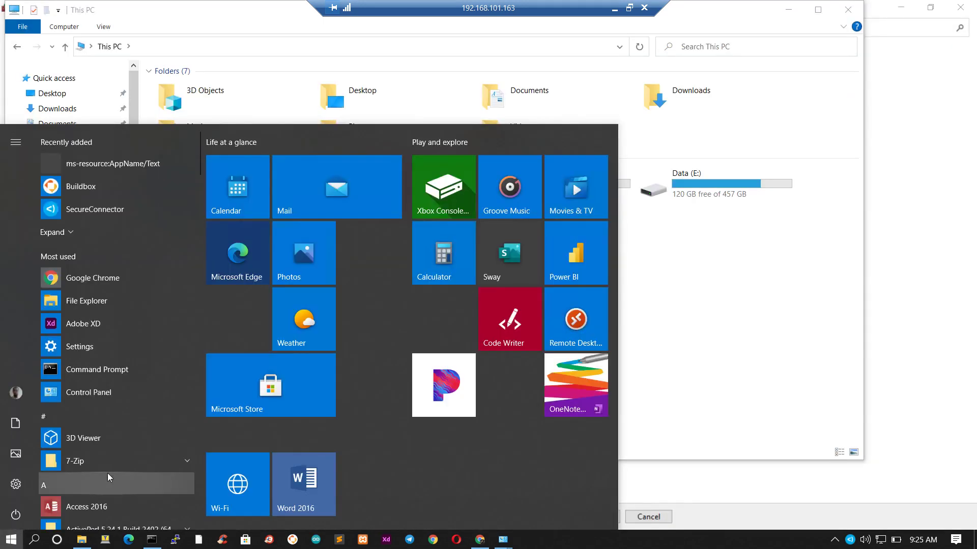
{"action": "left_click", "coordinate": [15, 542]}
{"action": "left_click", "coordinate": [12, 540]}
{"action": "type", "text": "ce"}
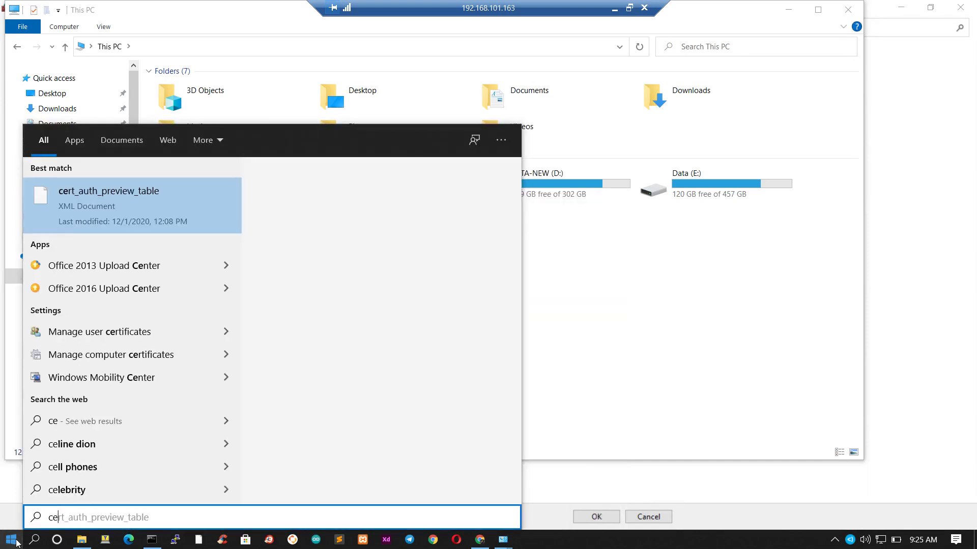
{"action": "key", "text": "BackSpace"}
{"action": "key", "text": "BackSpace"}
{"action": "type", "text": "hck"}
{"action": "key", "text": "BackSpace"}
{"action": "key", "text": "BackSpace"}
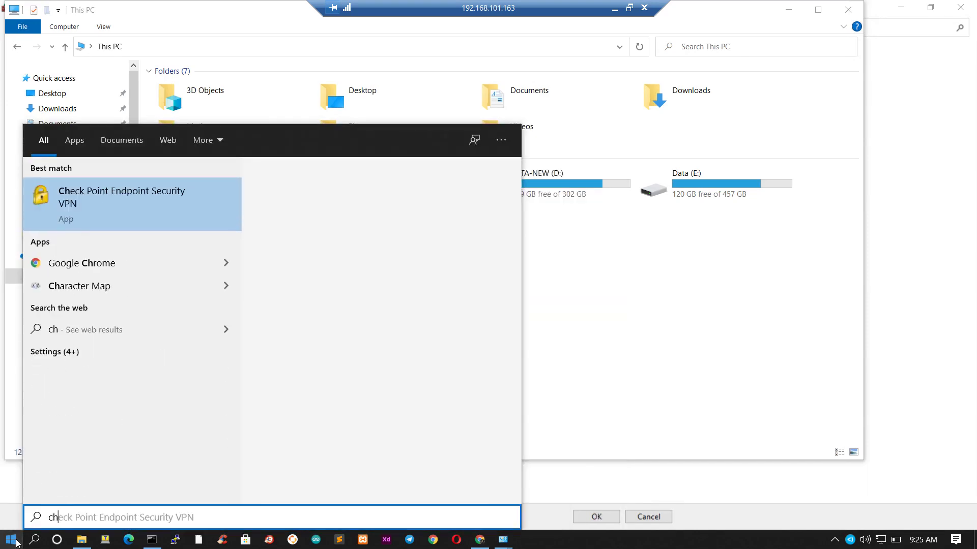
{"action": "type", "text": "ek firewall"}
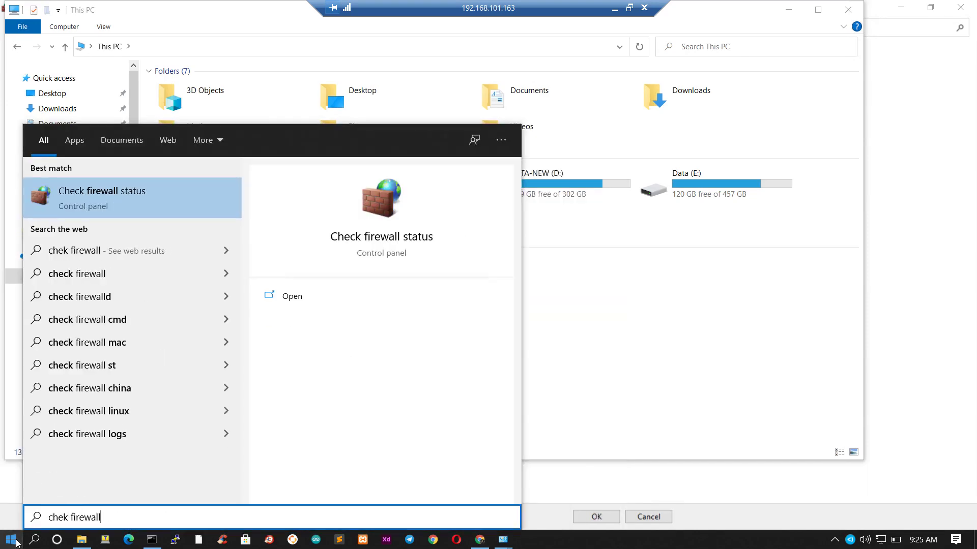
{"action": "left_click", "coordinate": [181, 179]}
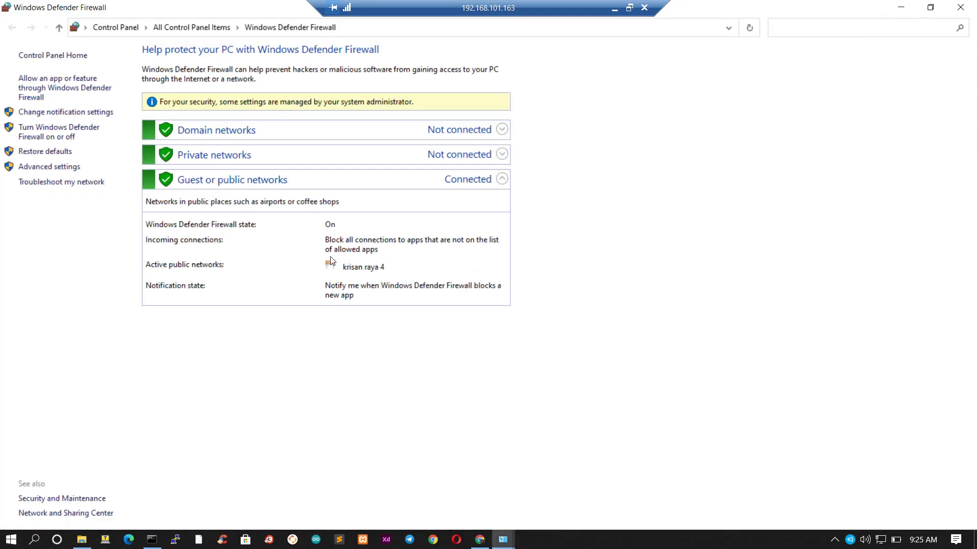
Turn off Windows Defender Firewall for the domain, private and public networks and apply the settings.
{"action": "left_click", "coordinate": [70, 135]}
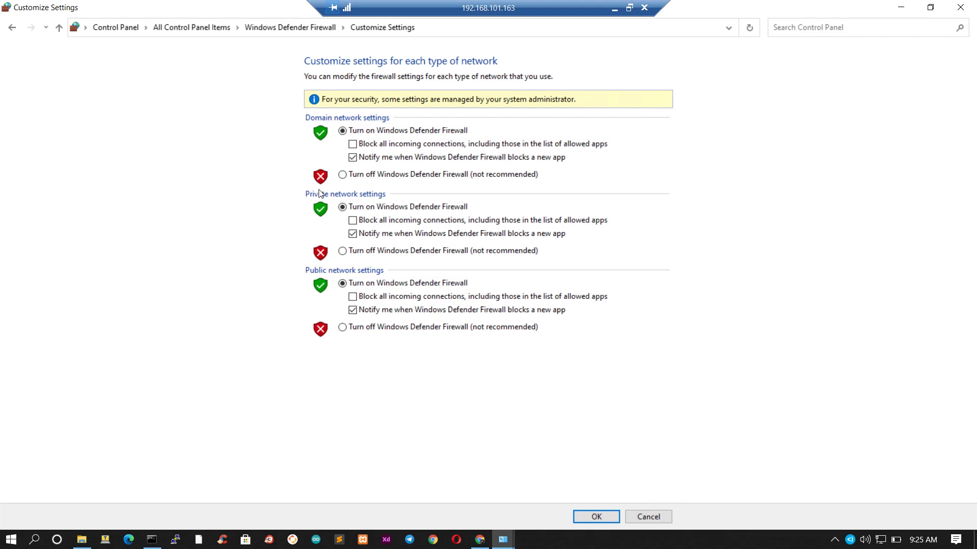
{"action": "left_click", "coordinate": [347, 177]}
{"action": "left_click", "coordinate": [361, 253]}
{"action": "left_click", "coordinate": [358, 330]}
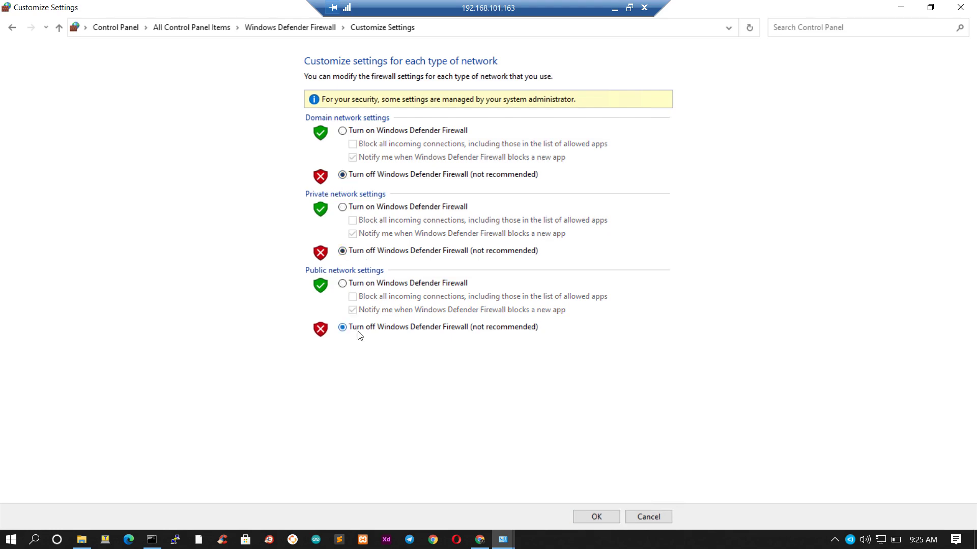
{"action": "left_click", "coordinate": [591, 516]}
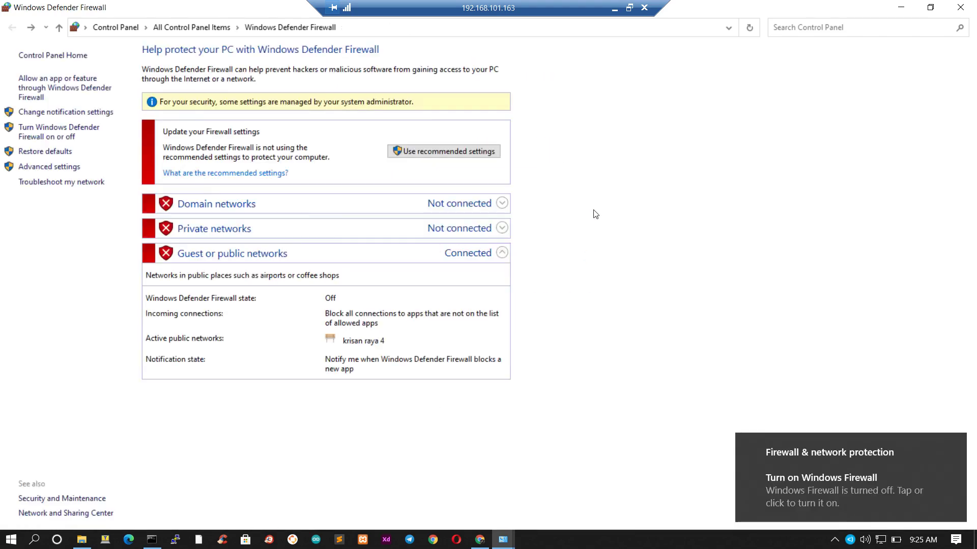
Minimize the remote session and list the hosts under the Firewall Not Active sub-rule in the ForeScout Console.
{"action": "left_click", "coordinate": [614, 12]}
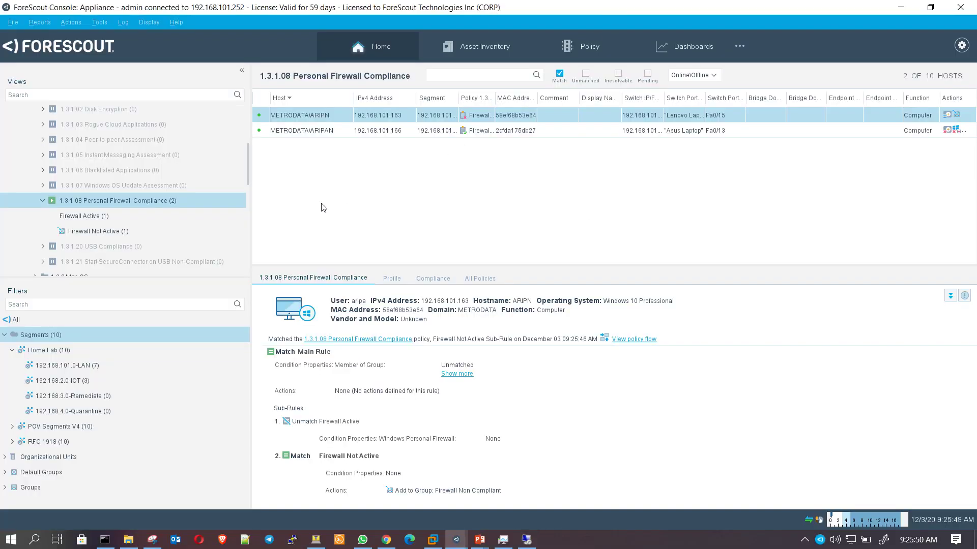
{"action": "left_click", "coordinate": [94, 233]}
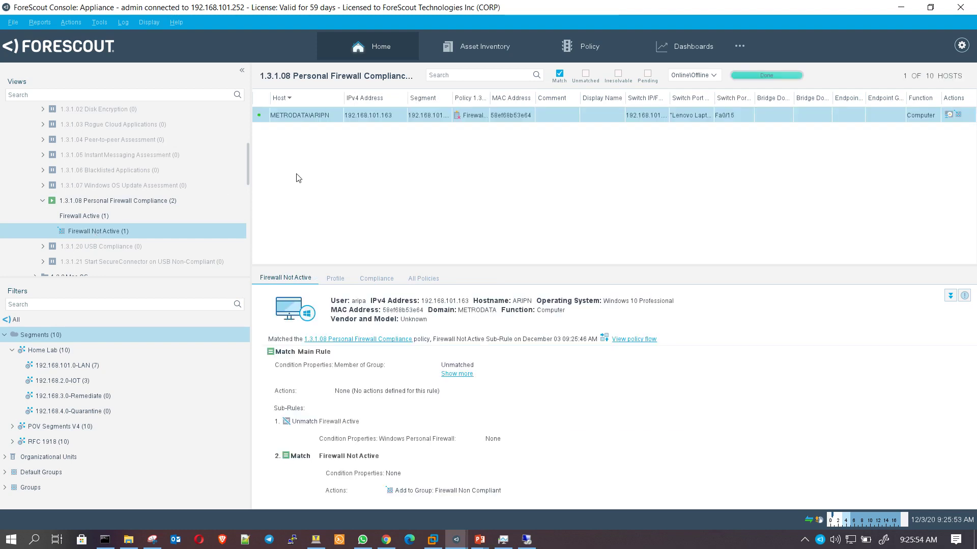
{"action": "mouse_move", "coordinate": [130, 231]}
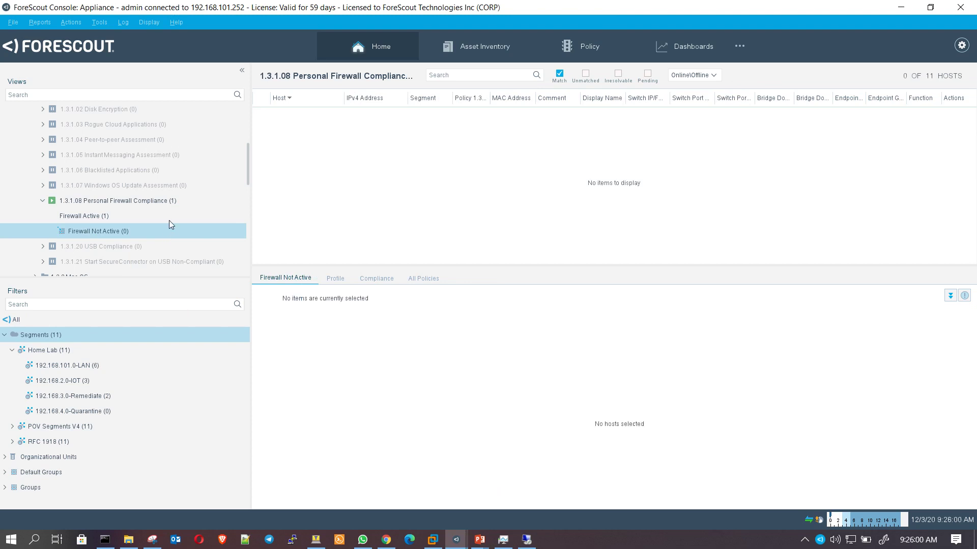
Show the hosts of the 2.2 Non Compliant Device Control policy, filtered to the 192.168.4.0-Quarantine segment.
{"action": "scroll", "coordinate": [169, 225], "scroll_direction": "up", "scroll_amount": 3}
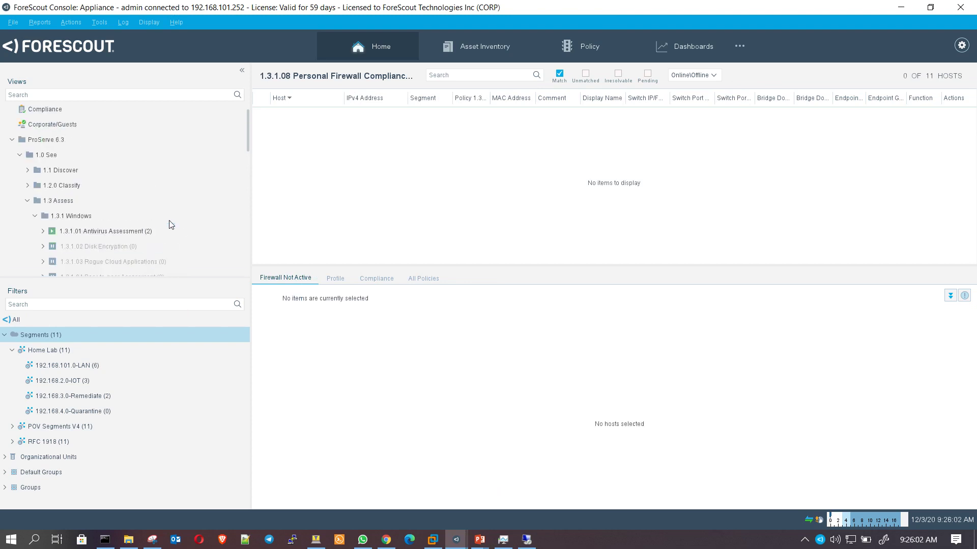
{"action": "scroll", "coordinate": [169, 224], "scroll_direction": "down", "scroll_amount": 5}
{"action": "scroll", "coordinate": [169, 224], "scroll_direction": "down", "scroll_amount": 2}
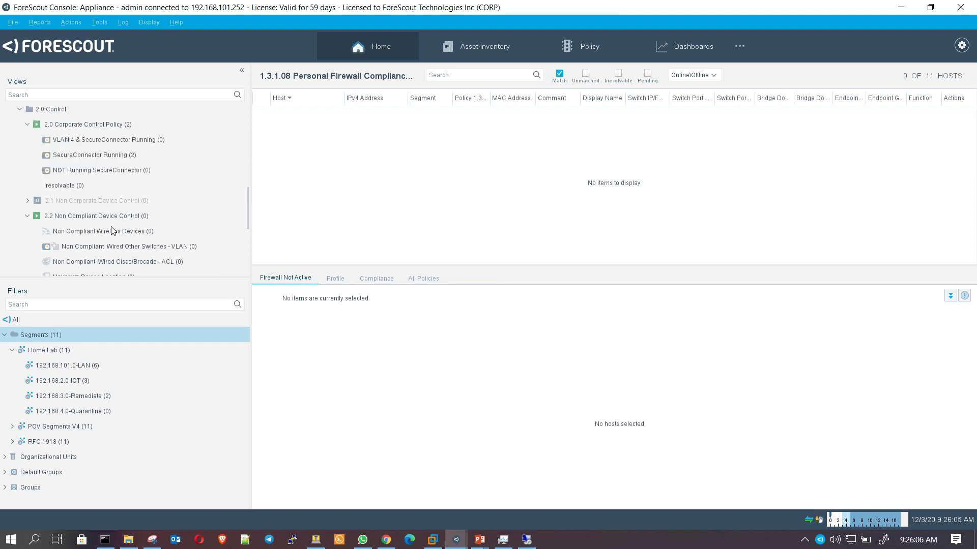
{"action": "scroll", "coordinate": [112, 232], "scroll_direction": "down", "scroll_amount": 1}
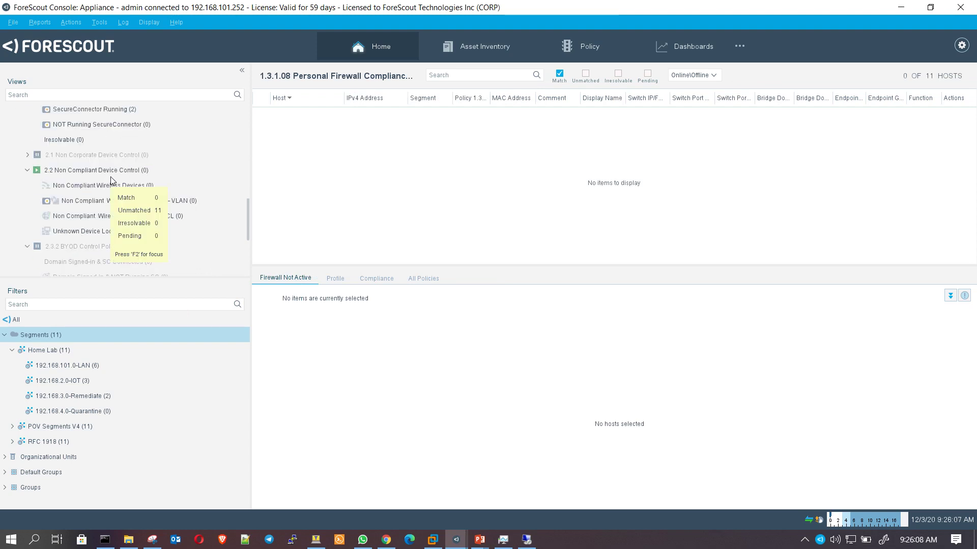
{"action": "left_click", "coordinate": [111, 177]}
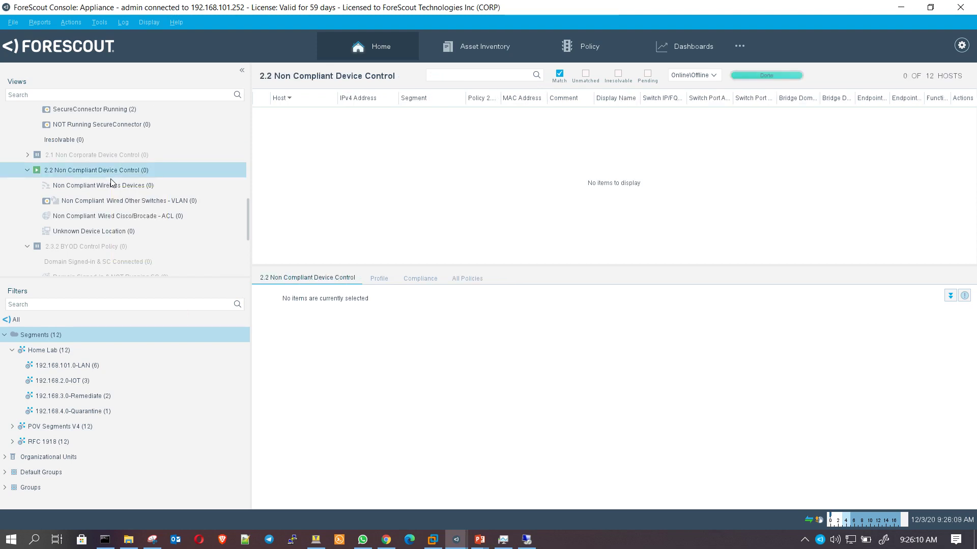
{"action": "left_click", "coordinate": [99, 410]}
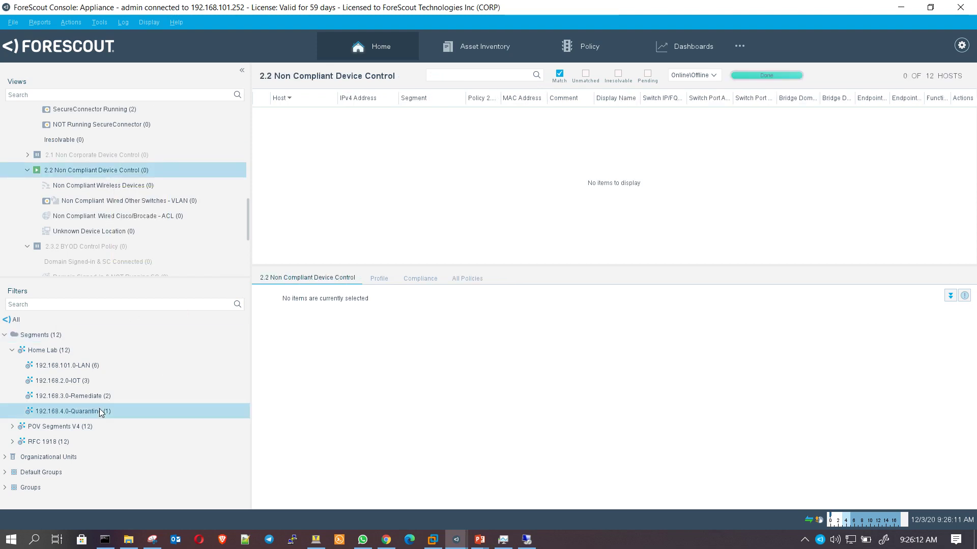
Switch to the Tera Term switch console and move its window clear of the ForeScout policy tree.
{"action": "scroll", "coordinate": [157, 215], "scroll_direction": "up", "scroll_amount": 1}
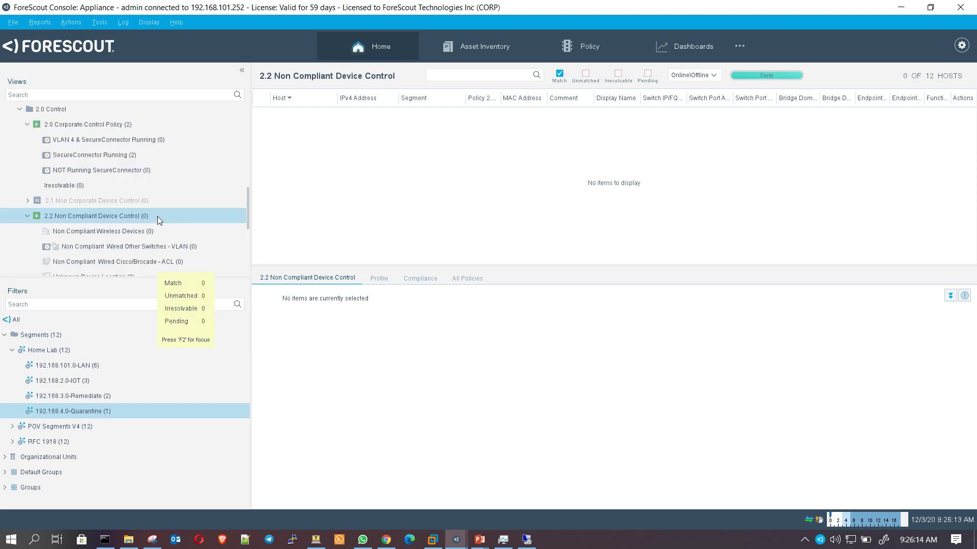
{"action": "mouse_move", "coordinate": [158, 216]}
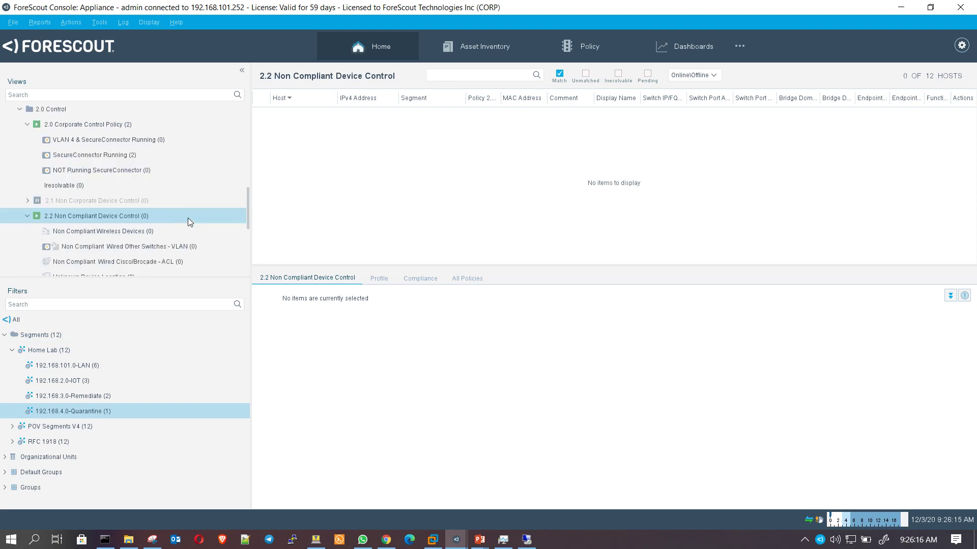
{"action": "left_click", "coordinate": [316, 539]}
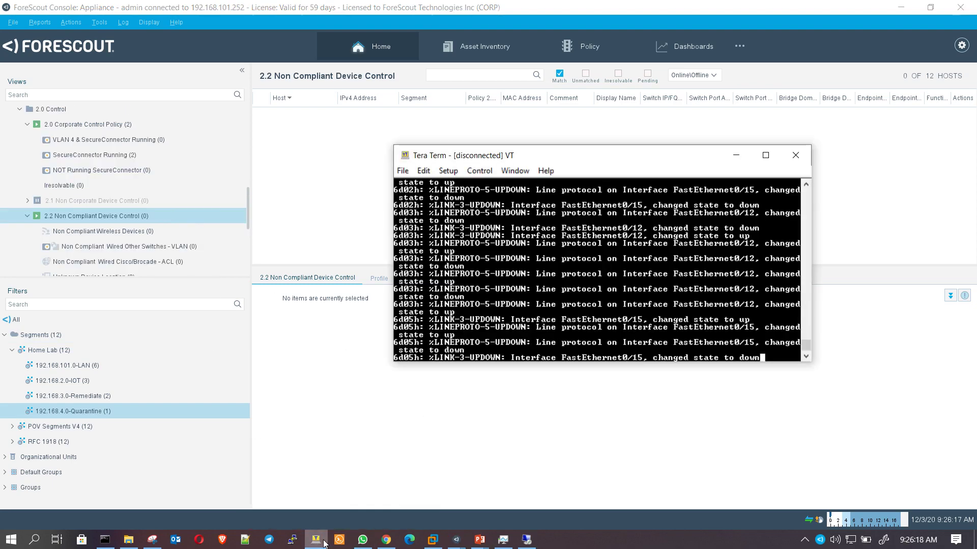
{"action": "left_click_drag", "start_coordinate": [553, 159], "coordinate": [692, 147]}
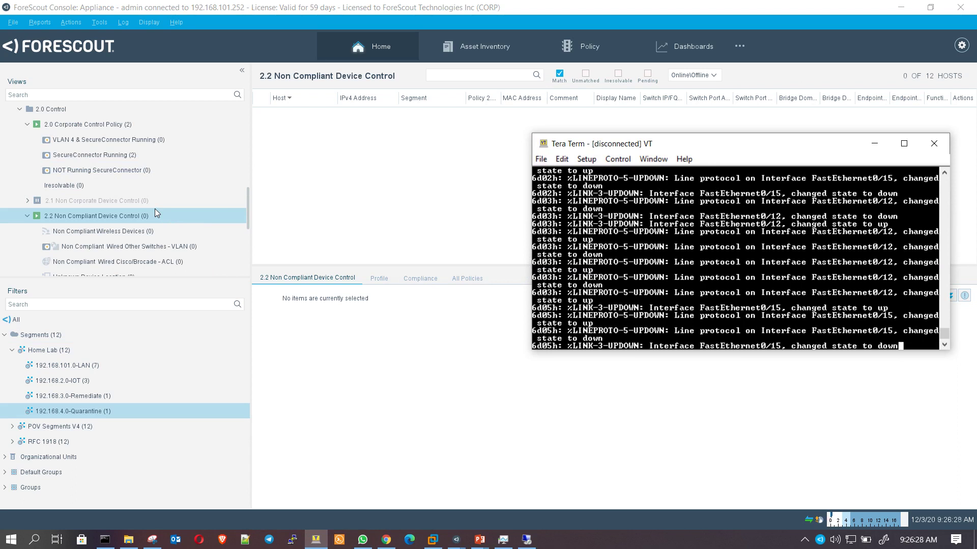
Check the hosts under 2.0 Corporate Control Policy and 2.2 Non Compliant Device Control in the ForeScout Console.
{"action": "left_click", "coordinate": [92, 127]}
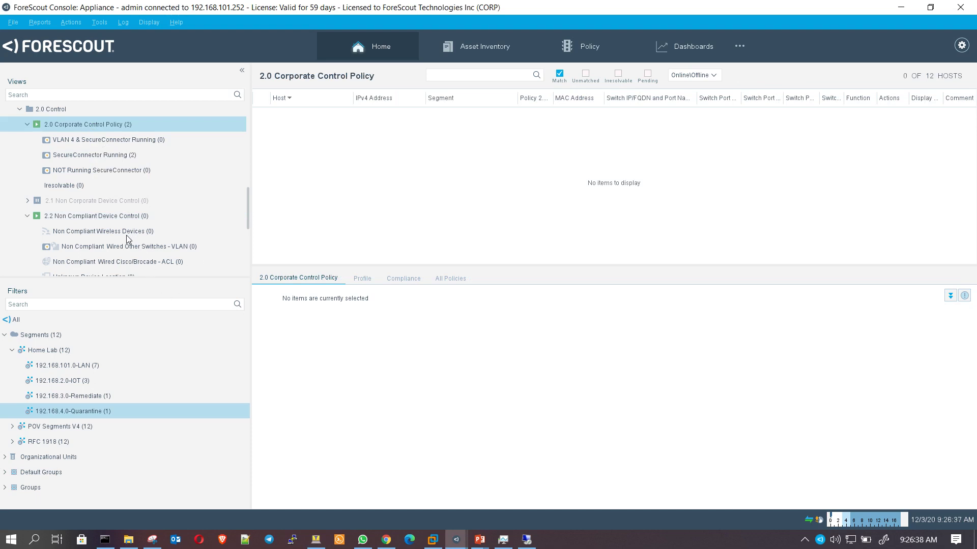
{"action": "left_click", "coordinate": [111, 218]}
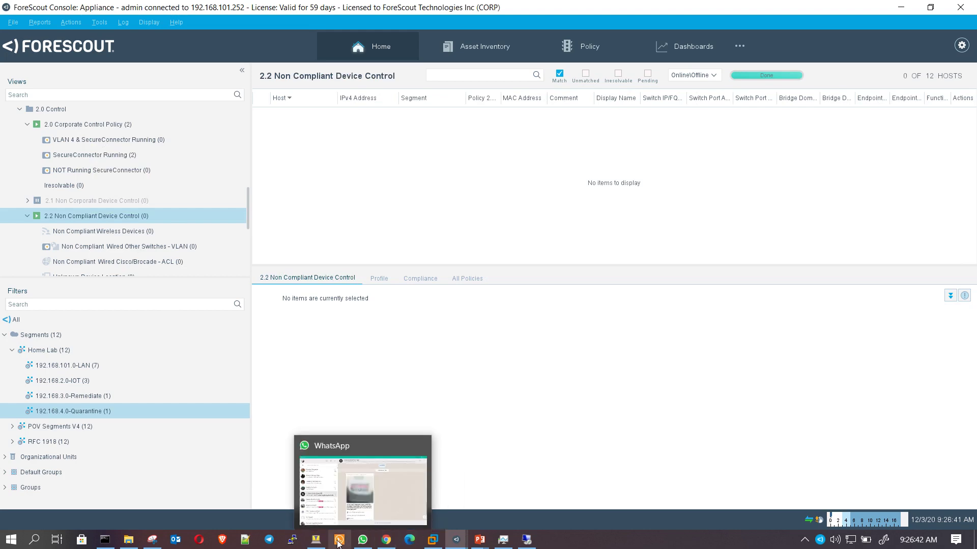
Bring back the Tera Term console, dismiss the Remote Desktop disconnection message and minimize the Remote Desktop Connection window.
{"action": "left_click", "coordinate": [316, 540]}
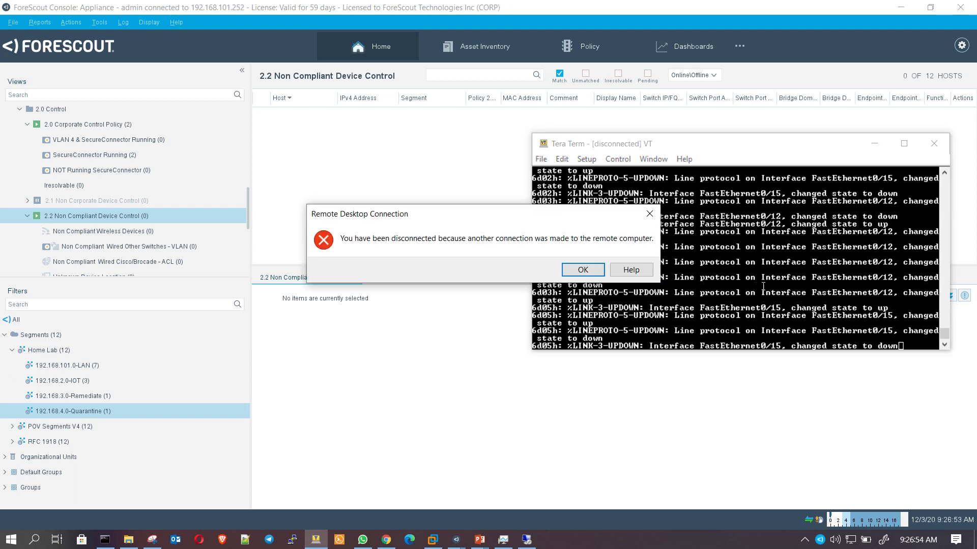
{"action": "left_click", "coordinate": [583, 269]}
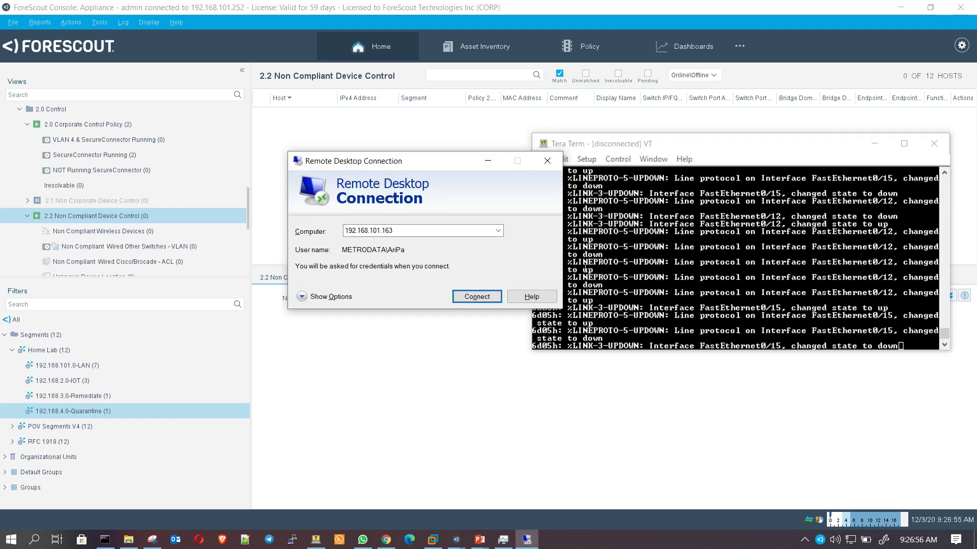
{"action": "left_click", "coordinate": [486, 161]}
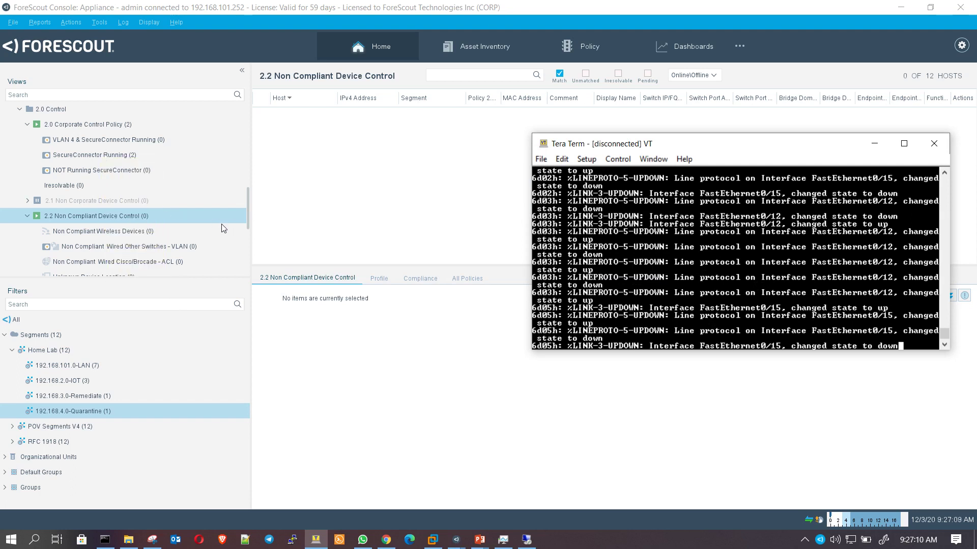
Filter the ForeScout hosts to the 192.168.3.0-Remediate segment and show those under 2.0 Corporate Control Policy.
{"action": "left_click", "coordinate": [88, 399]}
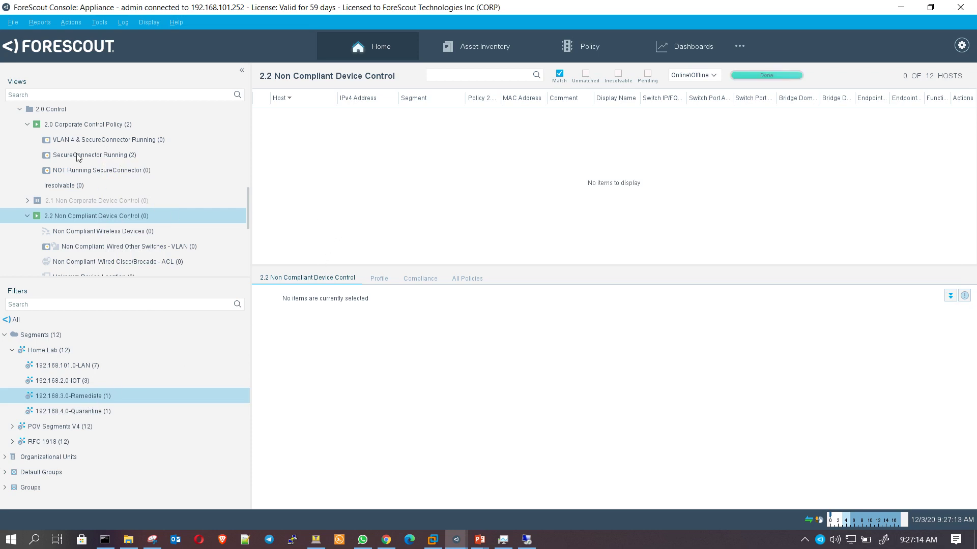
{"action": "scroll", "coordinate": [144, 203], "scroll_direction": "up", "scroll_amount": 1}
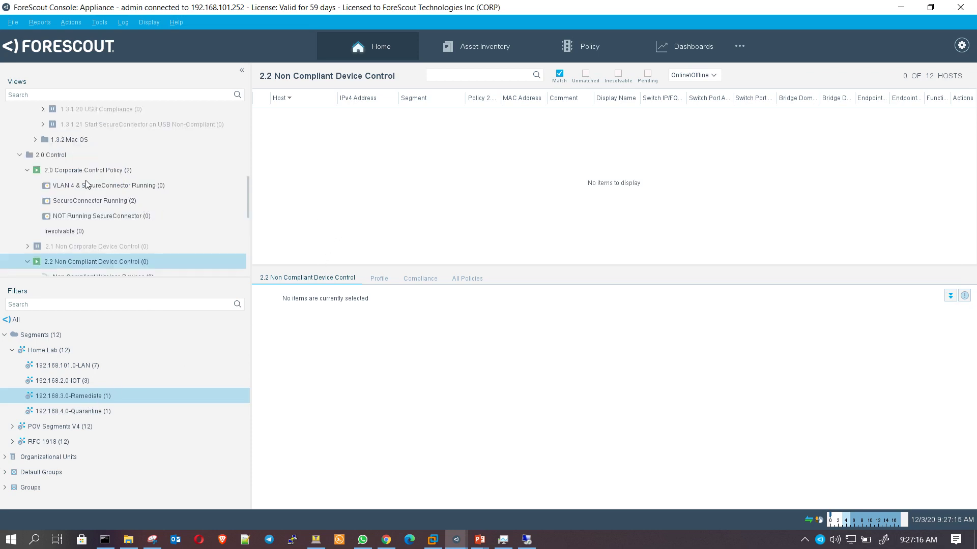
{"action": "left_click", "coordinate": [60, 156]}
{"action": "left_click", "coordinate": [90, 172]}
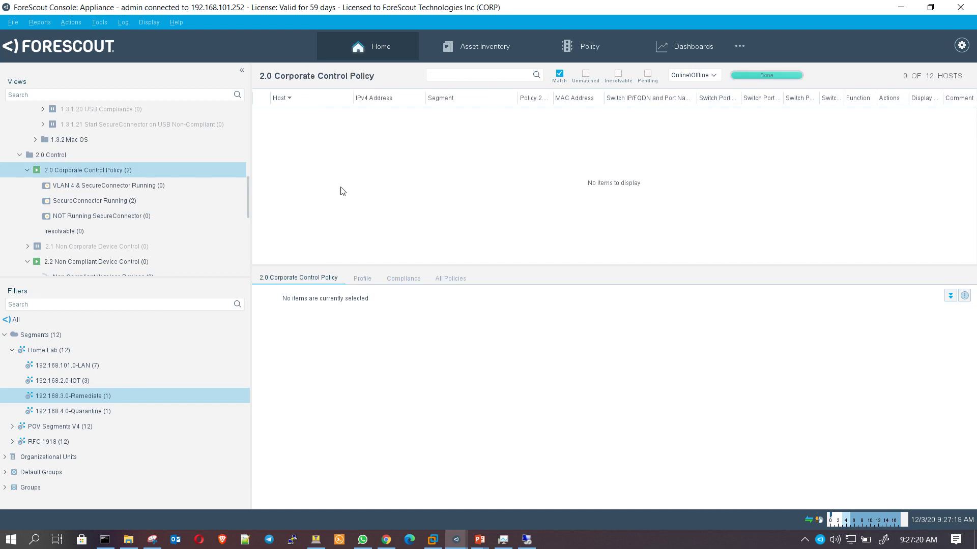
List all hosts in the 192.168.3.0-Remediate segment regardless of policy.
{"action": "scroll", "coordinate": [76, 224], "scroll_direction": "up", "scroll_amount": 3}
{"action": "scroll", "coordinate": [75, 222], "scroll_direction": "up", "scroll_amount": 4}
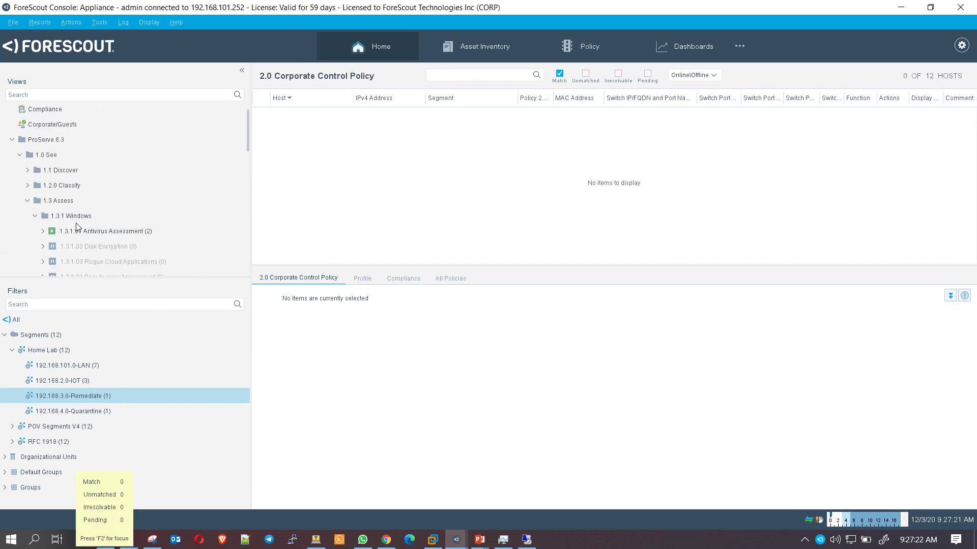
{"action": "left_click", "coordinate": [31, 110]}
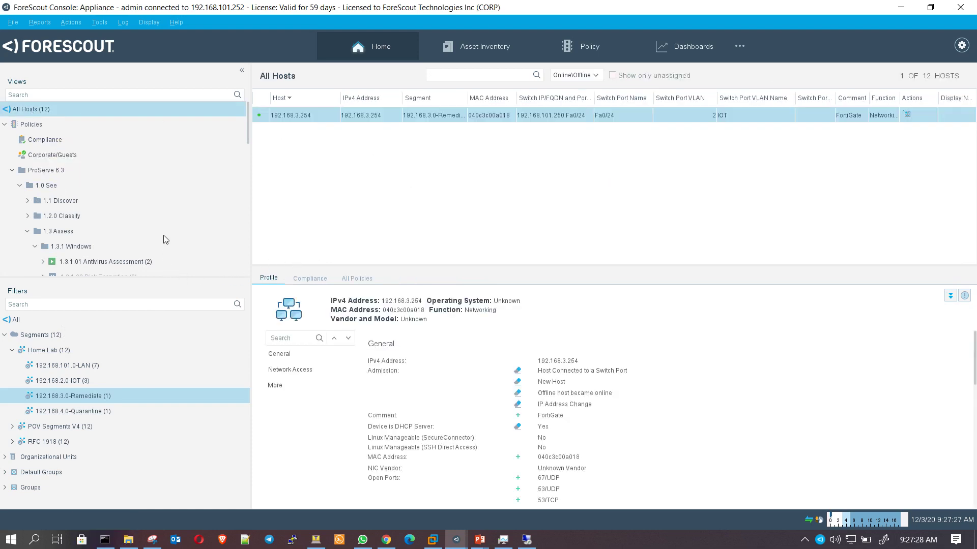
Show the Remediate segment hosts under the 1.3.1.08 Personal Firewall Compliance policy.
{"action": "scroll", "coordinate": [166, 239], "scroll_direction": "down", "scroll_amount": 5}
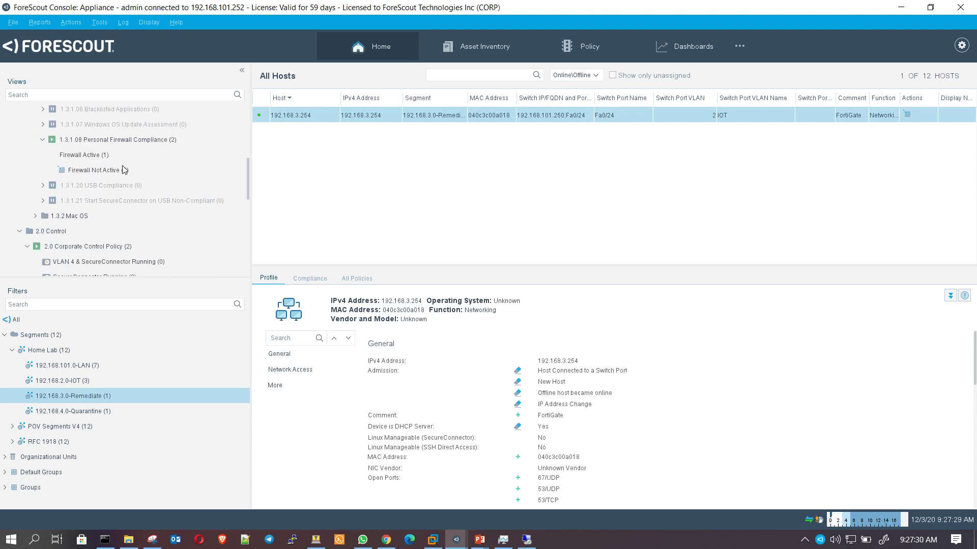
{"action": "left_click", "coordinate": [109, 142]}
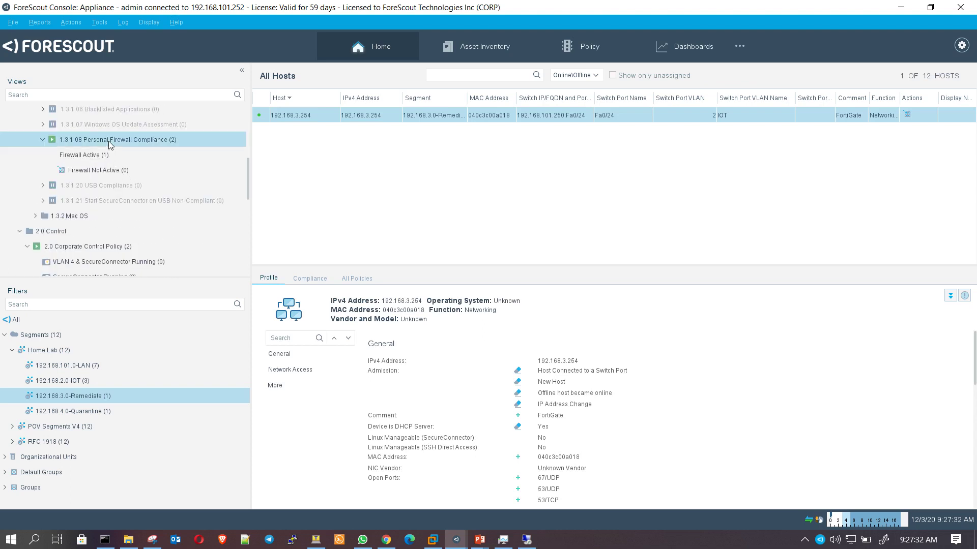
{"action": "mouse_move", "coordinate": [107, 142]}
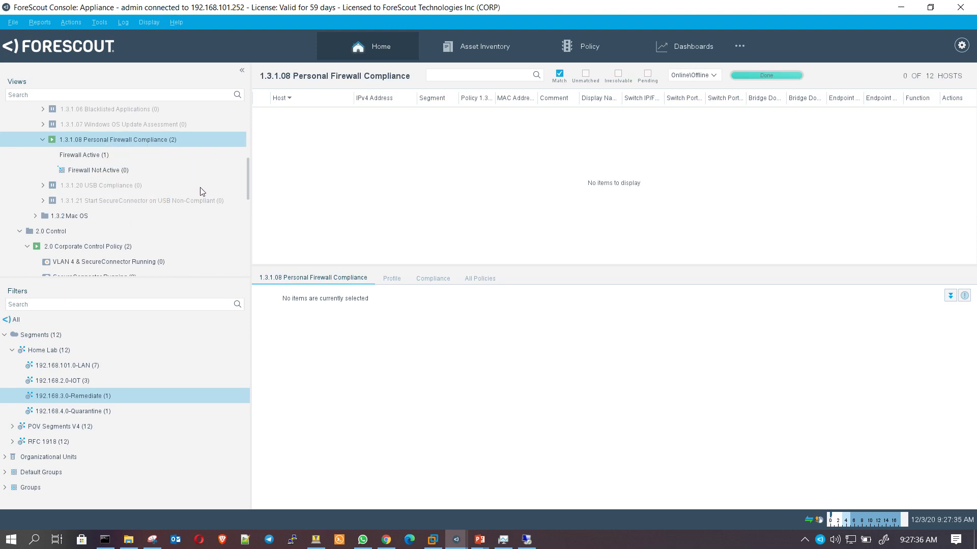
Show the host matched by the Non Compliant Wired Other Switches - VLAN sub-rule of 2.2 Non Compliant Device Control.
{"action": "scroll", "coordinate": [200, 187], "scroll_direction": "up", "scroll_amount": 2}
{"action": "scroll", "coordinate": [200, 187], "scroll_direction": "up", "scroll_amount": 1}
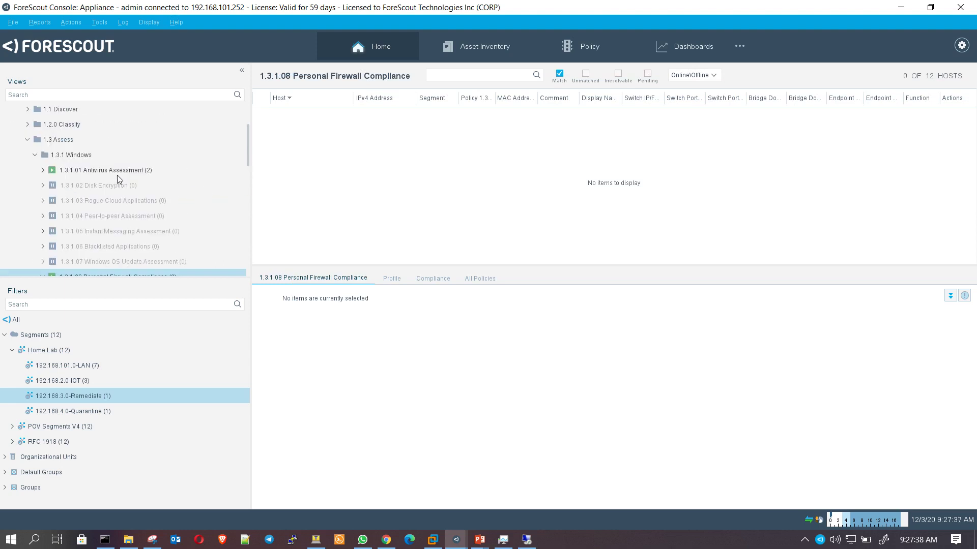
{"action": "scroll", "coordinate": [118, 181], "scroll_direction": "up", "scroll_amount": 2}
{"action": "scroll", "coordinate": [144, 197], "scroll_direction": "down", "scroll_amount": 8}
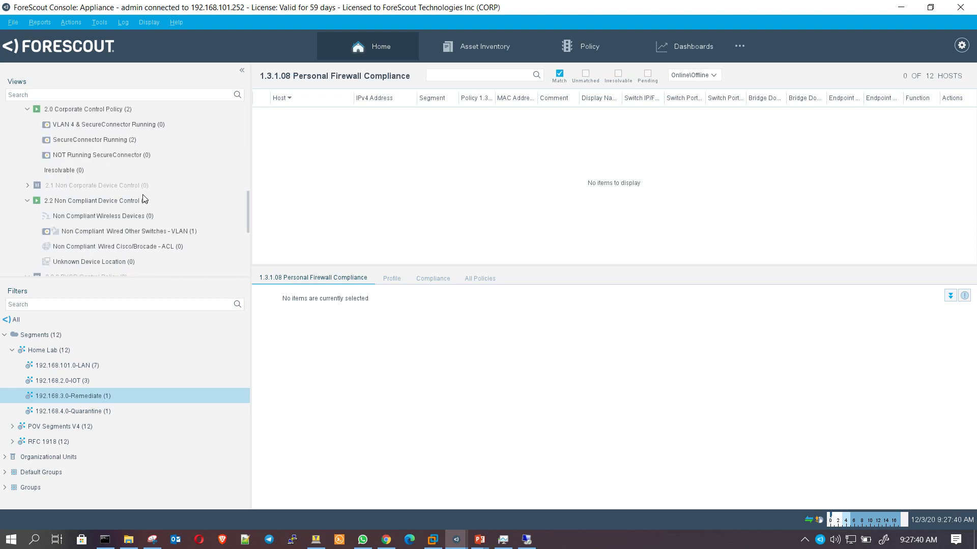
{"action": "mouse_move", "coordinate": [154, 235]}
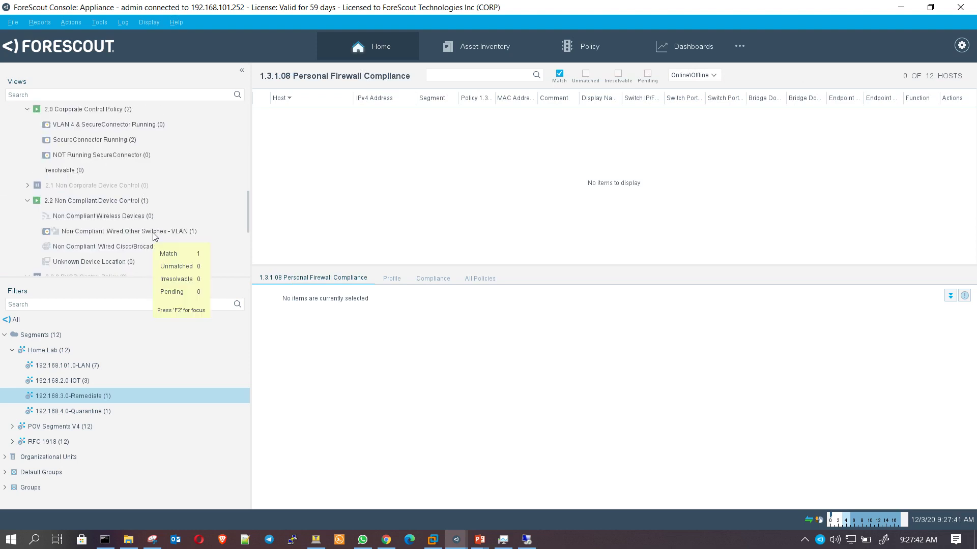
{"action": "scroll", "coordinate": [154, 235], "scroll_direction": "down", "scroll_amount": 1}
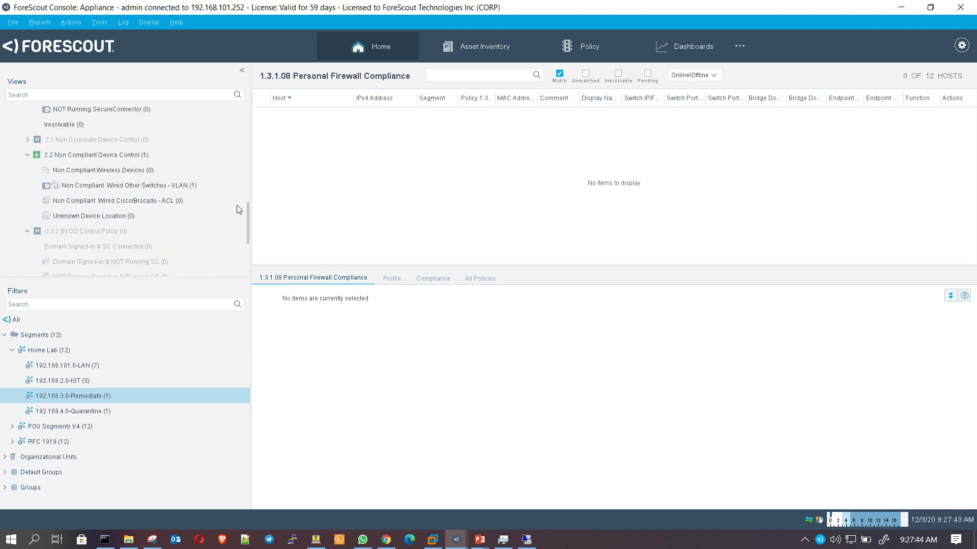
{"action": "left_click", "coordinate": [158, 192]}
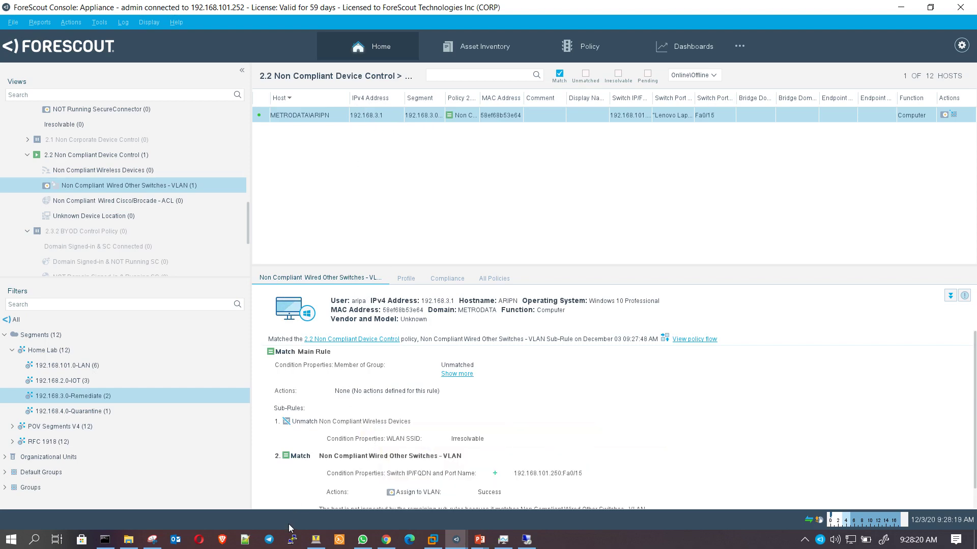
In the Tera Term console, enter privileged mode on SW1 and display the status of interface fa0/15.
{"action": "left_click", "coordinate": [325, 548]}
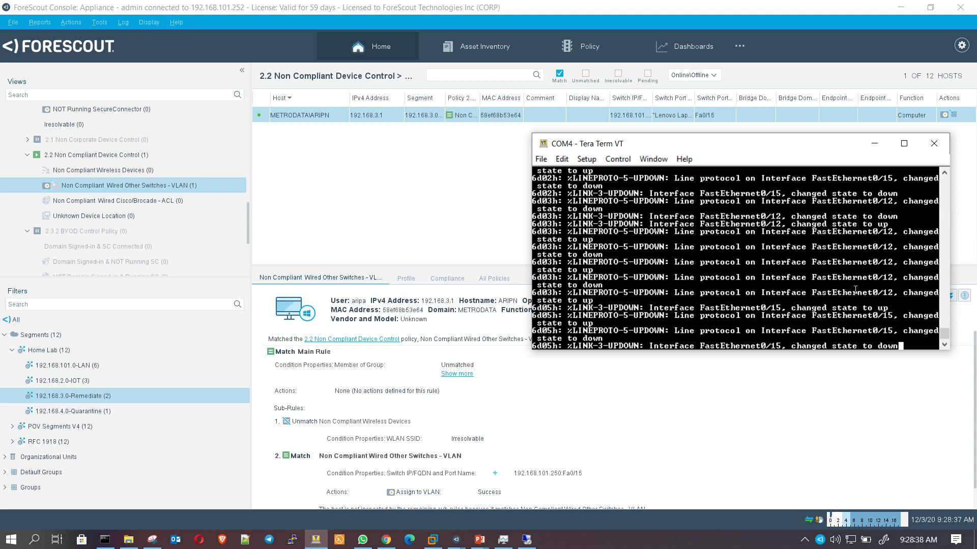
{"action": "key", "text": "Return"}
{"action": "type", "text": "en"}
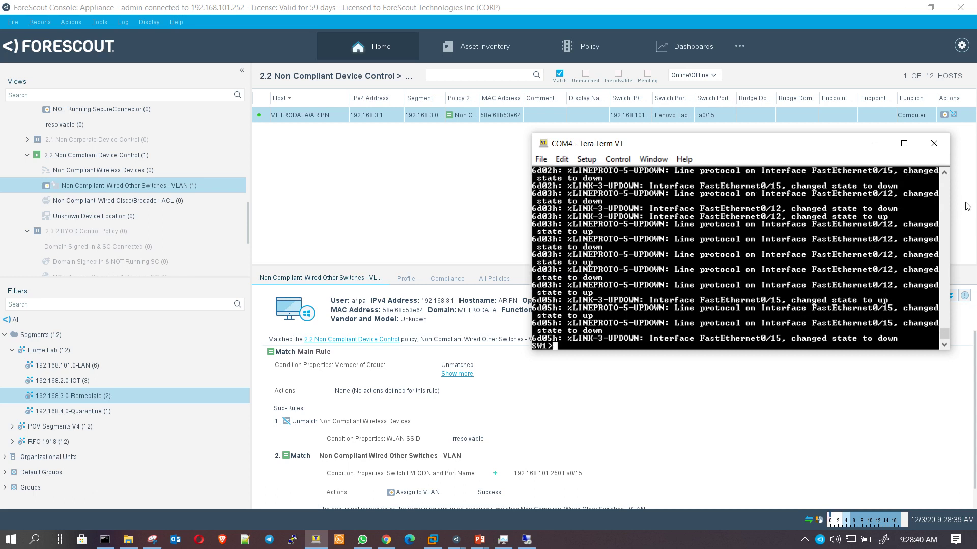
{"action": "key", "text": "Return"}
{"action": "type", "text": "show int"}
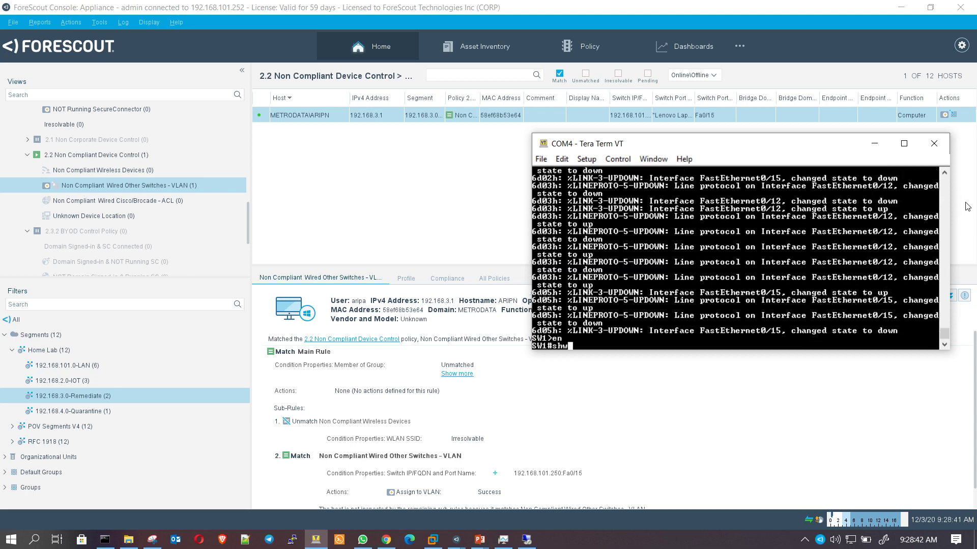
{"action": "key", "text": "Tab"}
{"action": "type", "text": "fa"}
{"action": "key", "text": "Tab"}
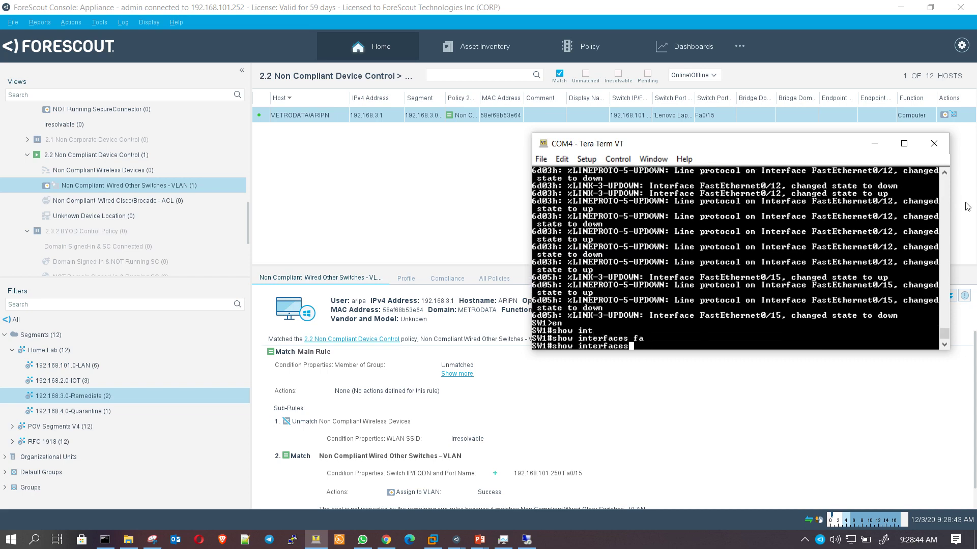
{"action": "type", "text": "0/15"}
{"action": "key", "text": "Return"}
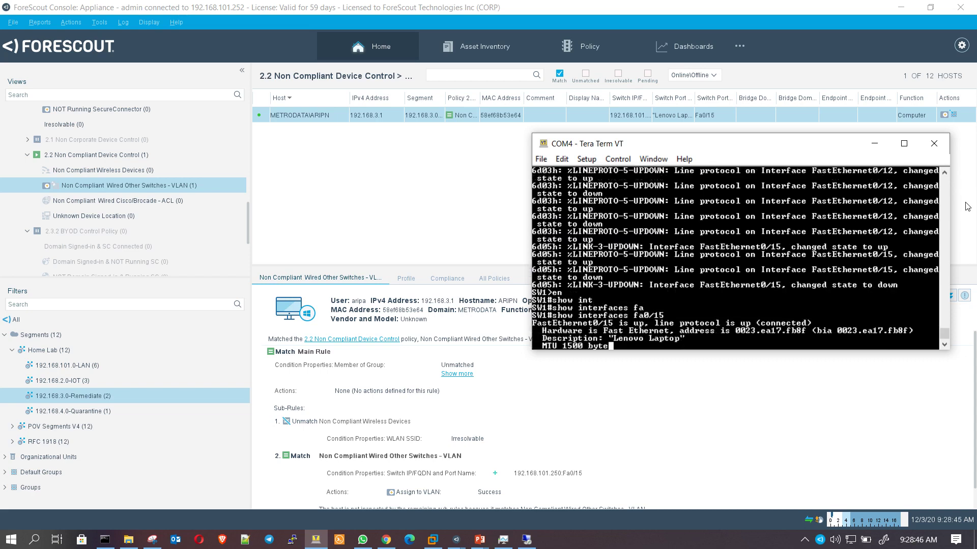
Display the running configuration of switch interface fa0/15 with show running-config interface fa0/15.
{"action": "type", "text": "show interf"}
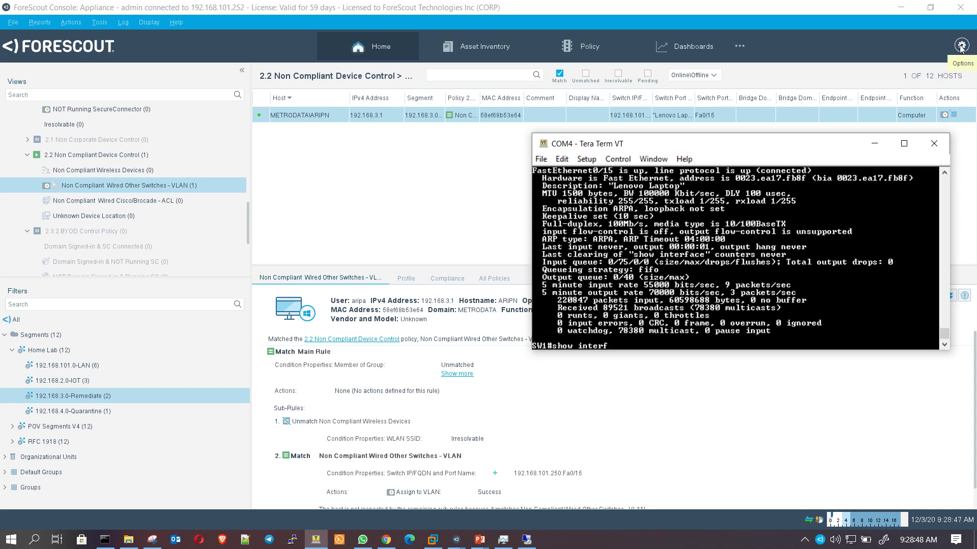
{"action": "key", "text": "Tab"}
{"action": "type", "text": "fa0/15"}
{"action": "key", "text": "Left"}
{"action": "key", "text": "Left"}
{"action": "key", "text": "Left"}
{"action": "key", "text": "Left"}
{"action": "key", "text": "Left"}
{"action": "key", "text": "Left"}
{"action": "key", "text": "Left"}
{"action": "key", "text": "Left"}
{"action": "key", "text": "Left"}
{"action": "key", "text": "Left"}
{"action": "key", "text": "Left"}
{"action": "key", "text": "Left"}
{"action": "key", "text": "Left"}
{"action": "key", "text": "Left"}
{"action": "key", "text": "Left"}
{"action": "key", "text": "Left"}
{"action": "key", "text": "Left"}
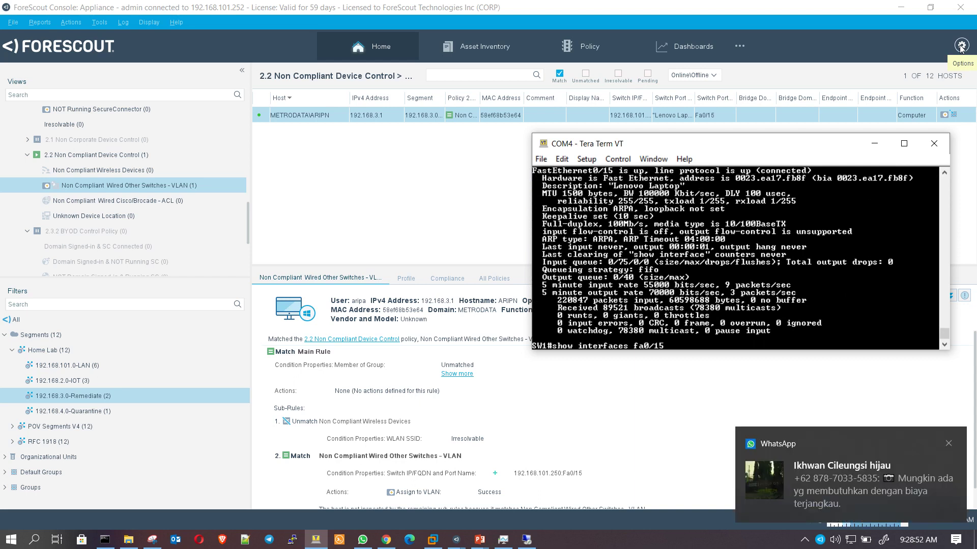
{"action": "type", "text": "run"}
{"action": "key", "text": "Tab"}
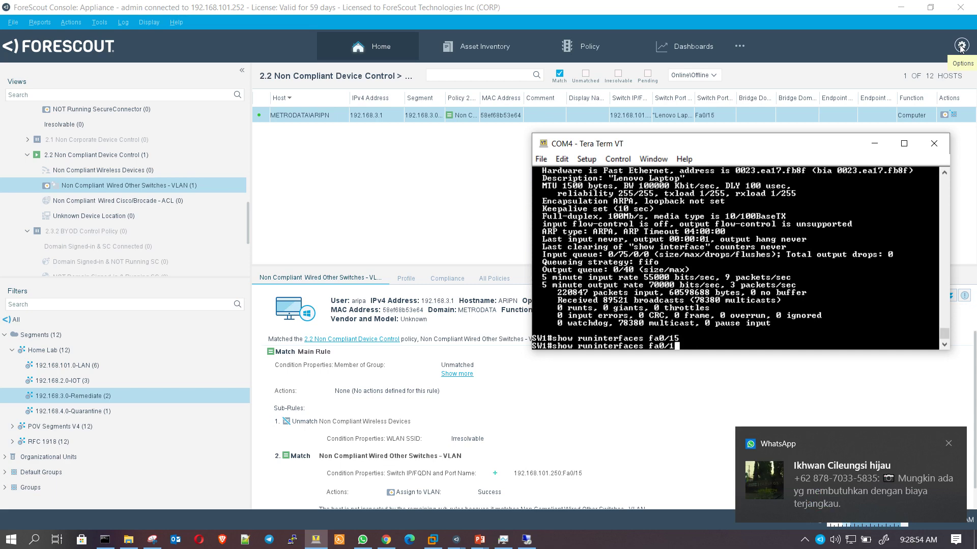
{"action": "key", "text": "BackSpace"}
{"action": "key", "text": "BackSpace"}
{"action": "key", "text": "BackSpace"}
{"action": "key", "text": "BackSpace"}
{"action": "key", "text": "BackSpace"}
{"action": "key", "text": "BackSpace"}
{"action": "key", "text": "BackSpace"}
{"action": "key", "text": "BackSpace"}
{"action": "key", "text": "BackSpace"}
{"action": "key", "text": "BackSpace"}
{"action": "key", "text": "BackSpace"}
{"action": "key", "text": "BackSpace"}
{"action": "key", "text": "BackSpace"}
{"action": "key", "text": "BackSpace"}
{"action": "key", "text": "BackSpace"}
{"action": "key", "text": "BackSpace"}
{"action": "key", "text": "Tab"}
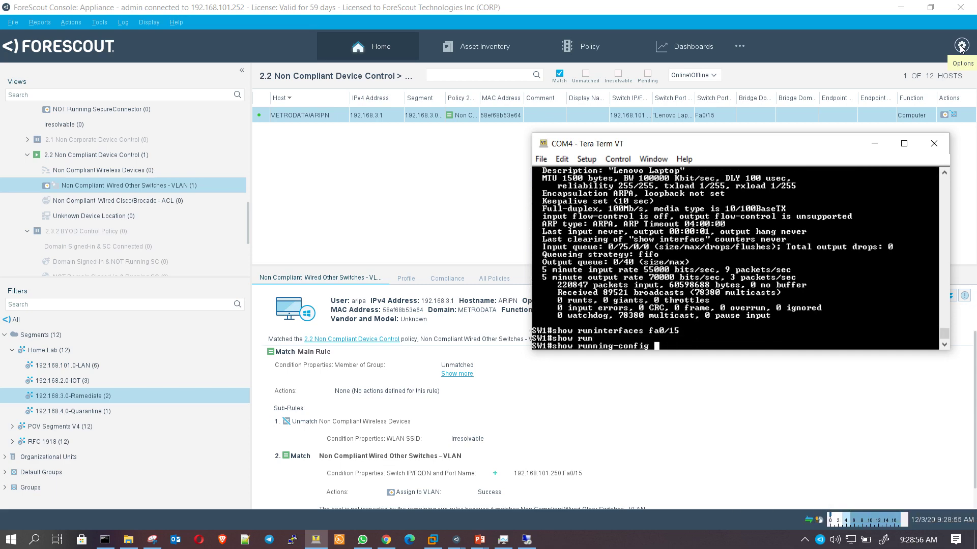
{"action": "type", "text": "int"}
{"action": "key", "text": "Tab"}
{"action": "type", "text": "fa0/15"}
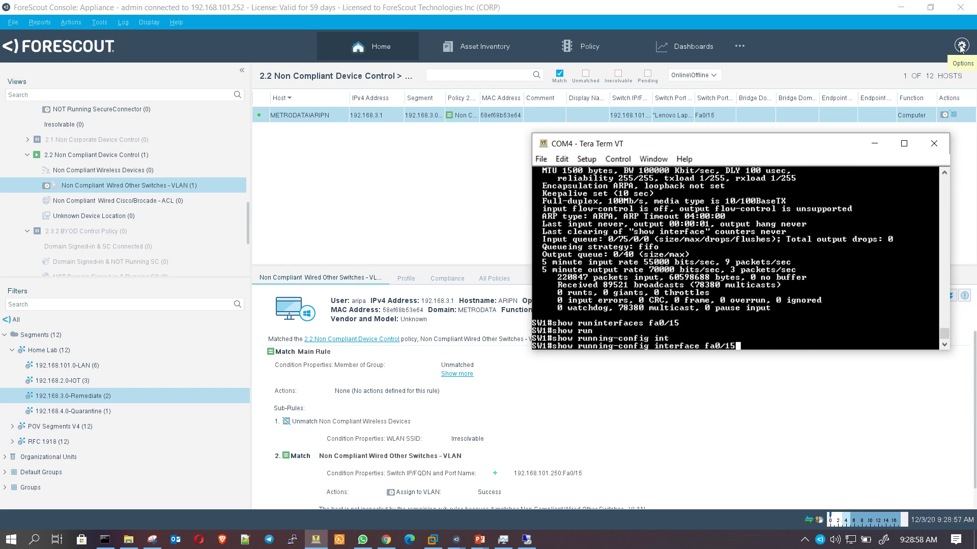
{"action": "key", "text": "Return"}
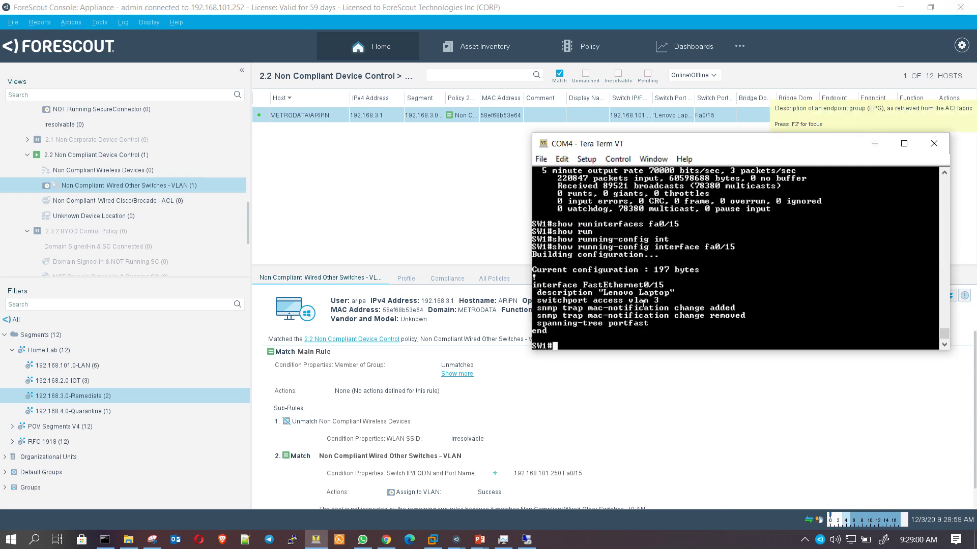
Highlight the end of the access VLAN line in the fa0/15 configuration, review the non-compliant policies and reposition the terminal window.
{"action": "left_click_drag", "start_coordinate": [658, 300], "coordinate": [557, 308]}
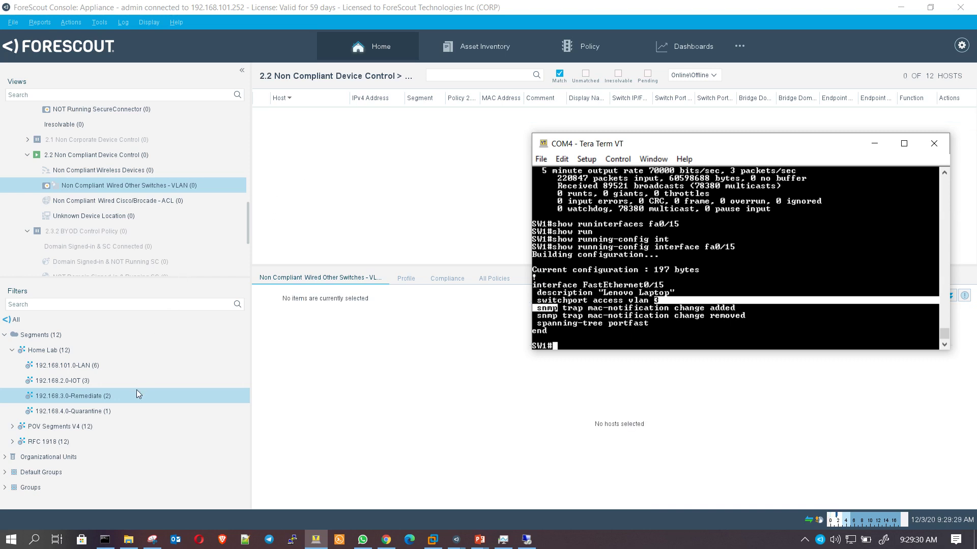
{"action": "scroll", "coordinate": [148, 225], "scroll_direction": "down", "scroll_amount": 1}
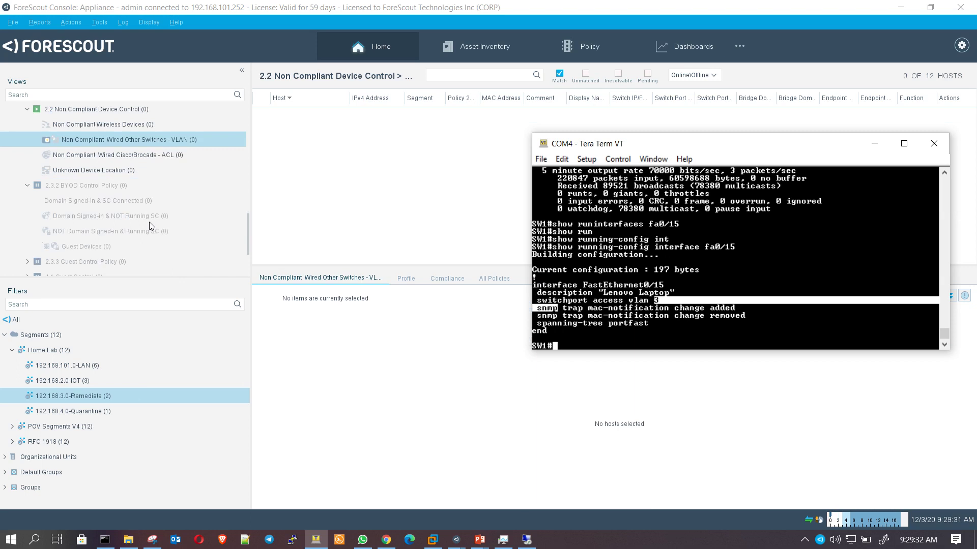
{"action": "scroll", "coordinate": [149, 224], "scroll_direction": "up", "scroll_amount": 3}
{"action": "scroll", "coordinate": [149, 225], "scroll_direction": "down", "scroll_amount": 2}
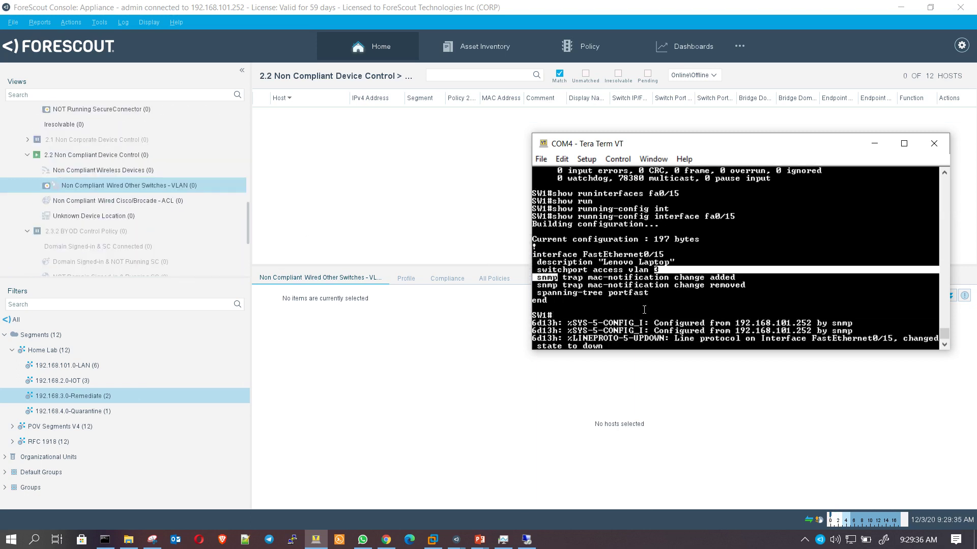
{"action": "left_click_drag", "start_coordinate": [657, 144], "coordinate": [498, 208]}
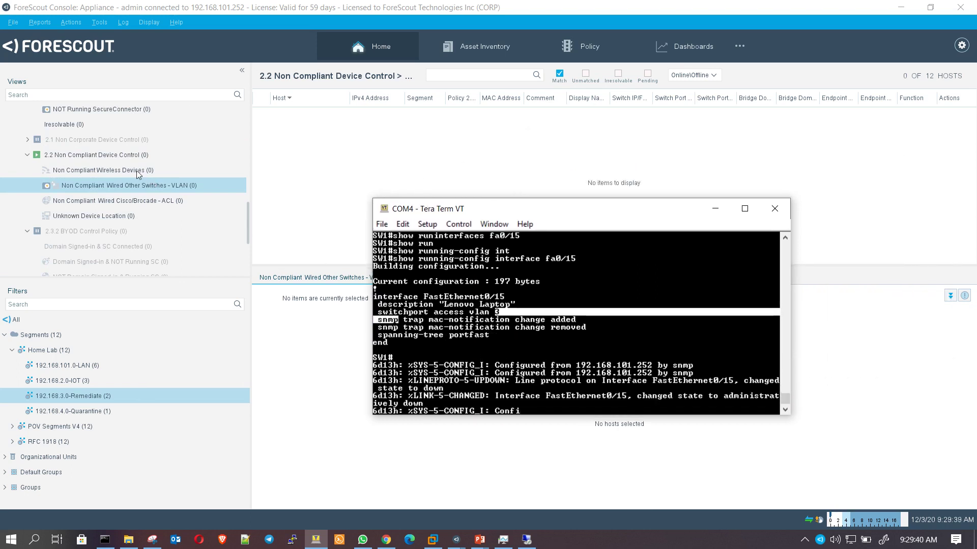
Show the 2.0 Corporate Control Policy hosts for the whole Home Lab segment in the ForeScout Console.
{"action": "scroll", "coordinate": [138, 173], "scroll_direction": "up", "scroll_amount": 2}
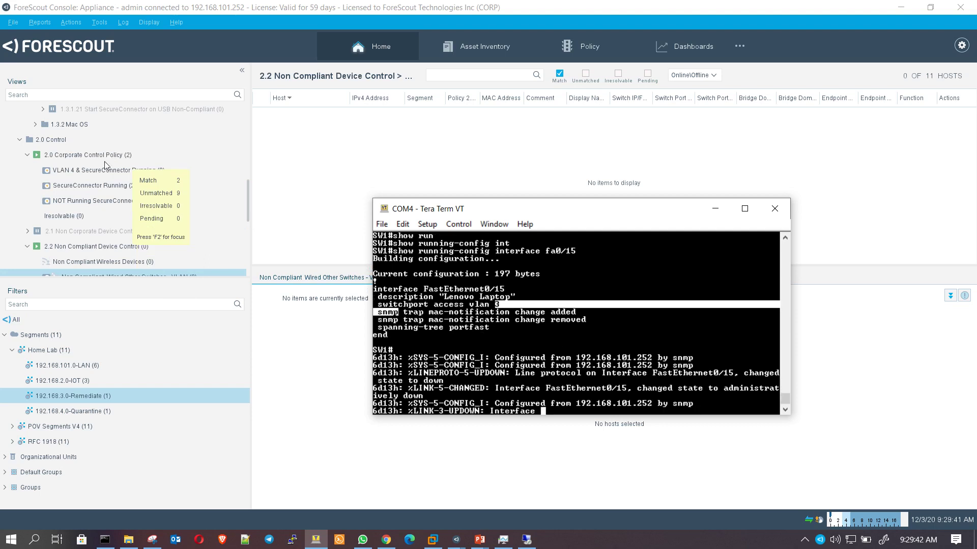
{"action": "left_click", "coordinate": [105, 160]}
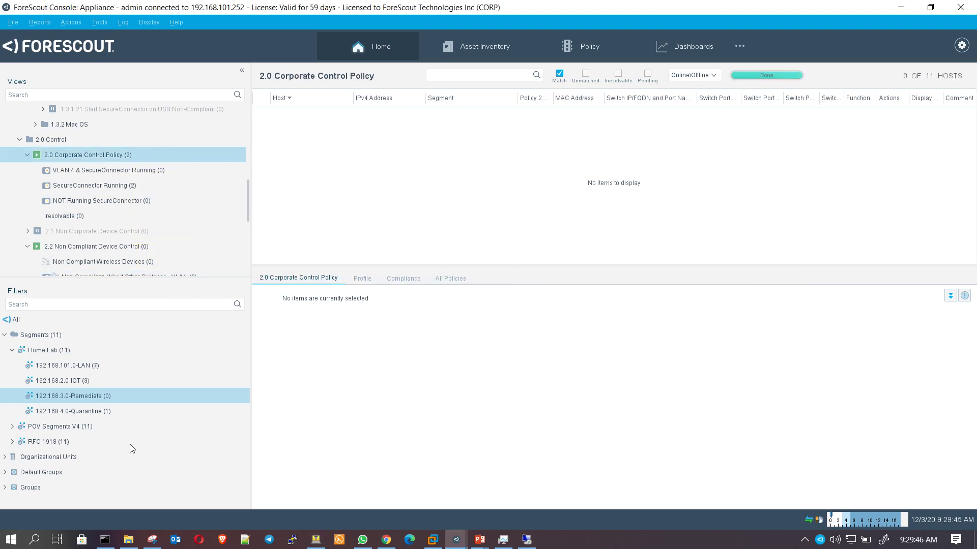
{"action": "left_click", "coordinate": [62, 351]}
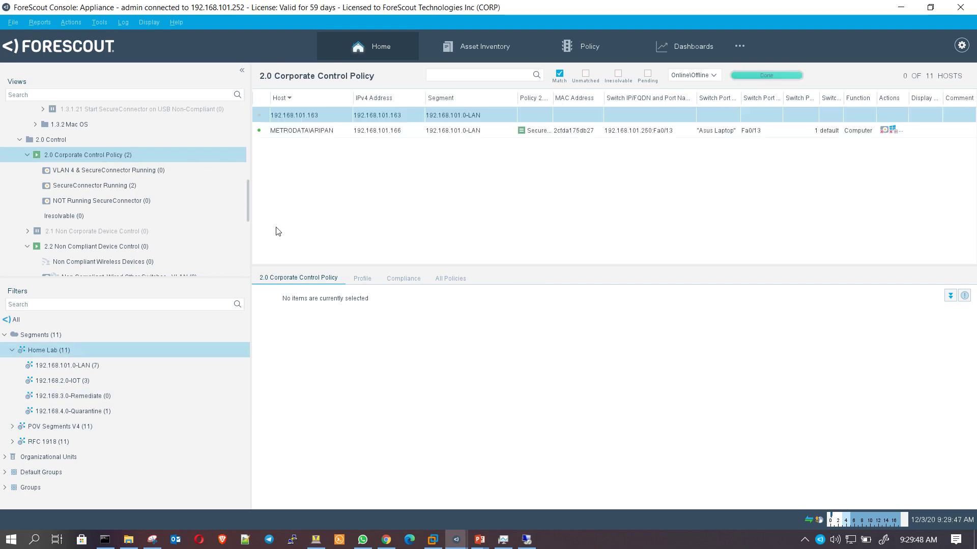